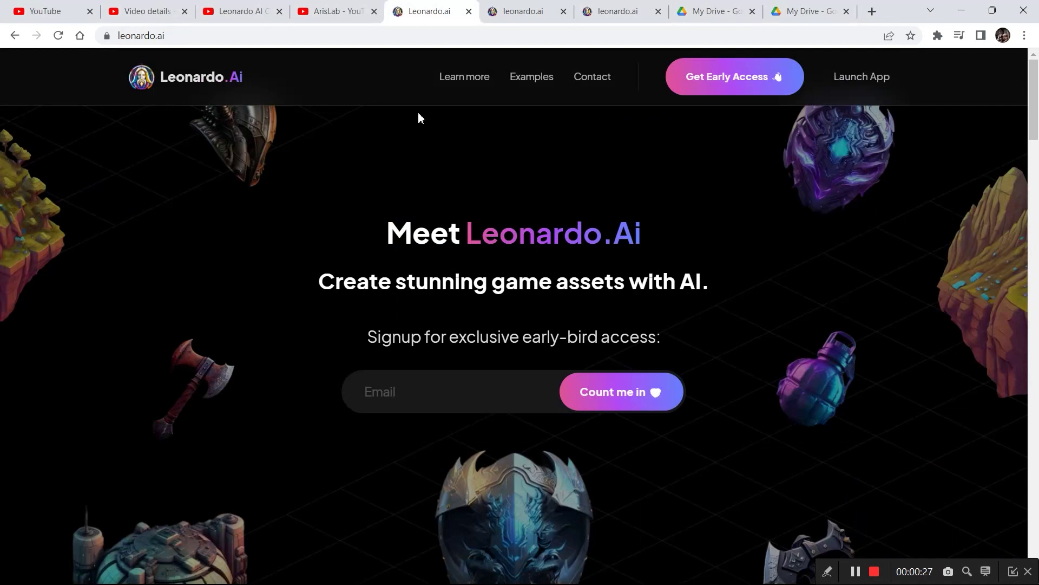
Launch the Leonardo.Ai app from the landing page and dismiss the whitelist notice
left_click(852, 76)
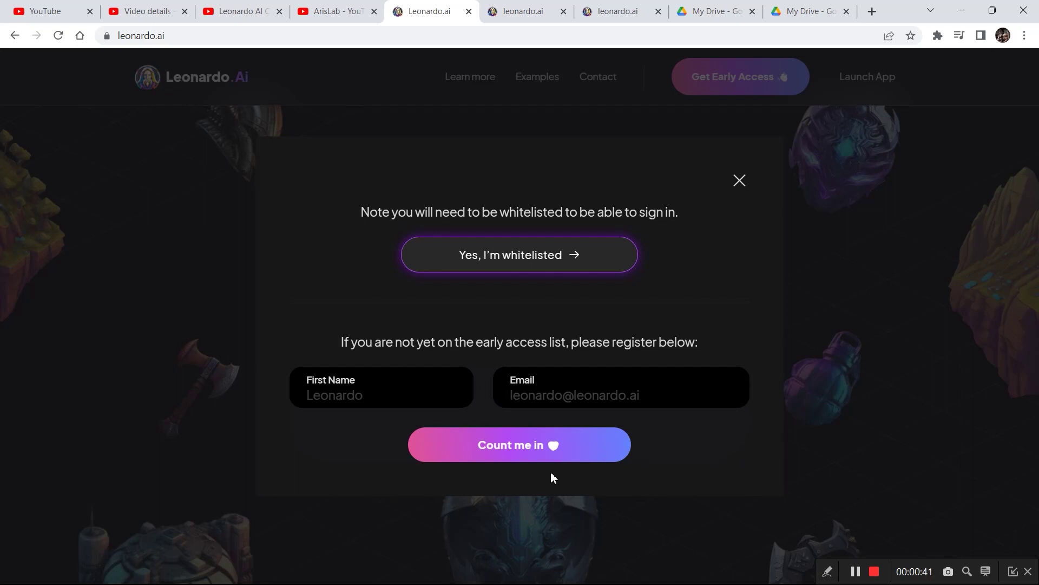
left_click(740, 181)
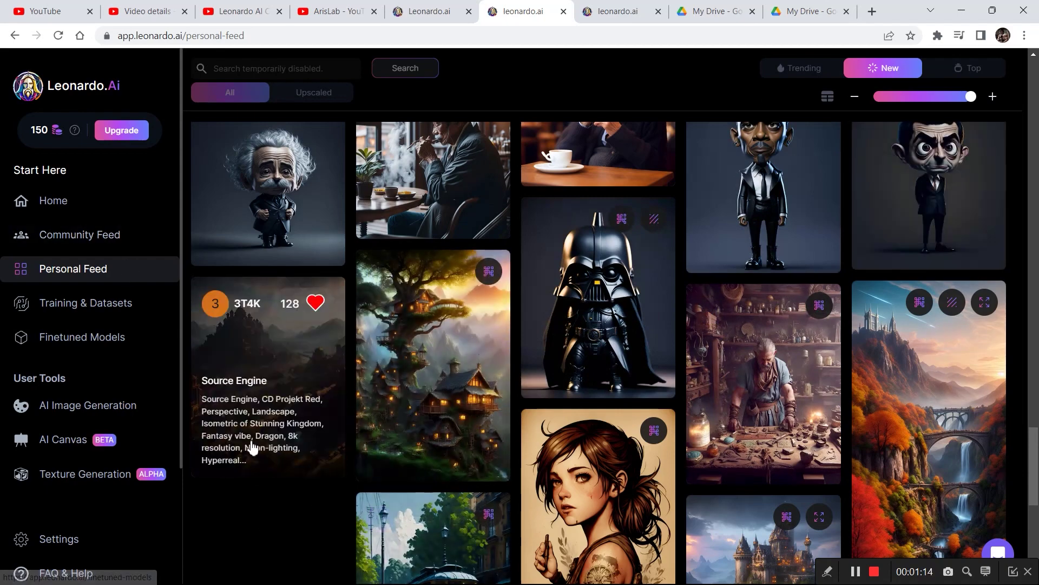
Remix the Source Engine image with a negative prompt and Leonardo Diffusion, then download the first castle image
left_click(281, 371)
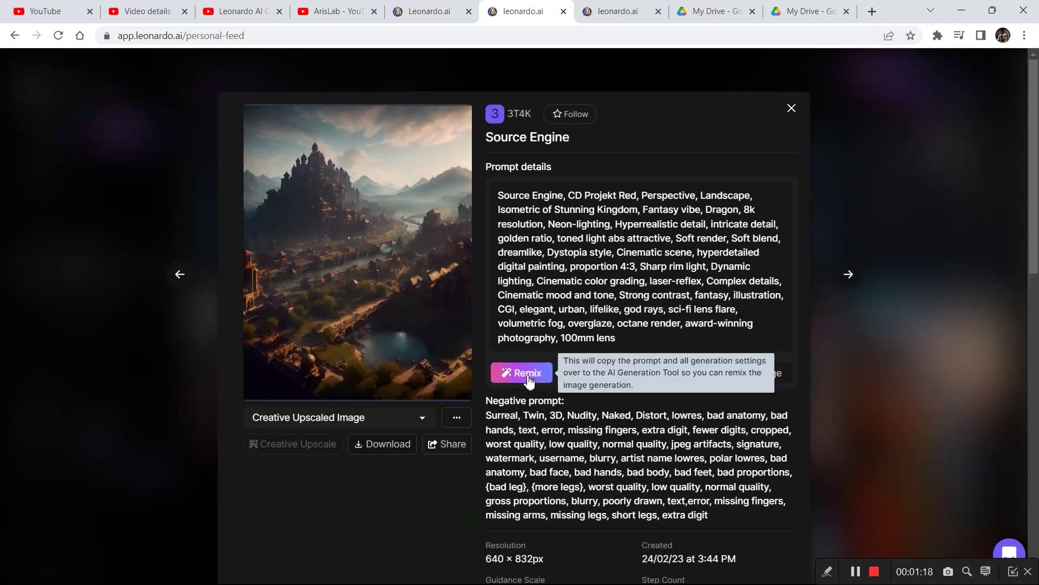
left_click(528, 376)
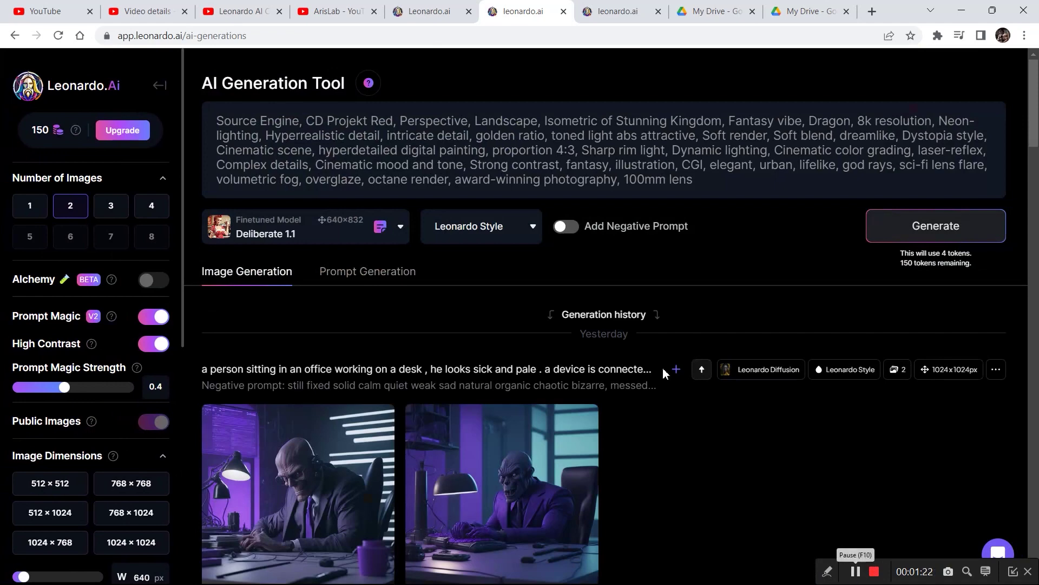
left_click(566, 227)
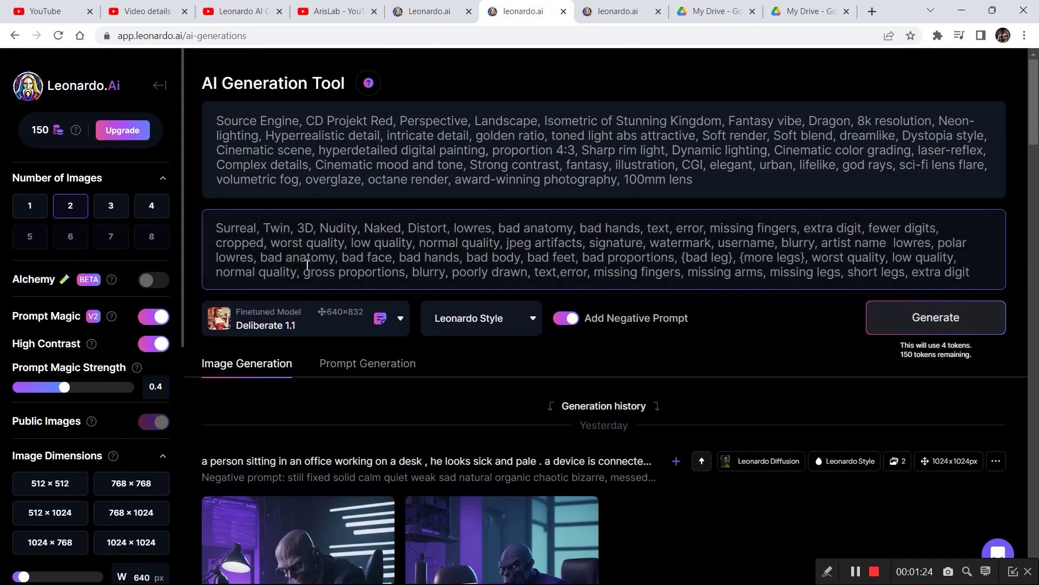
left_click(378, 318)
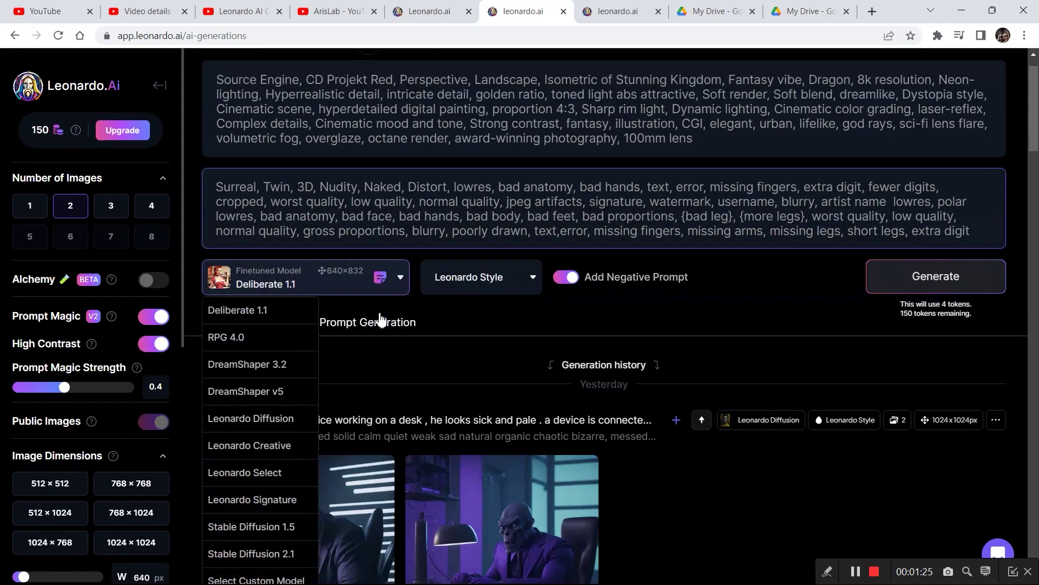
left_click(285, 420)
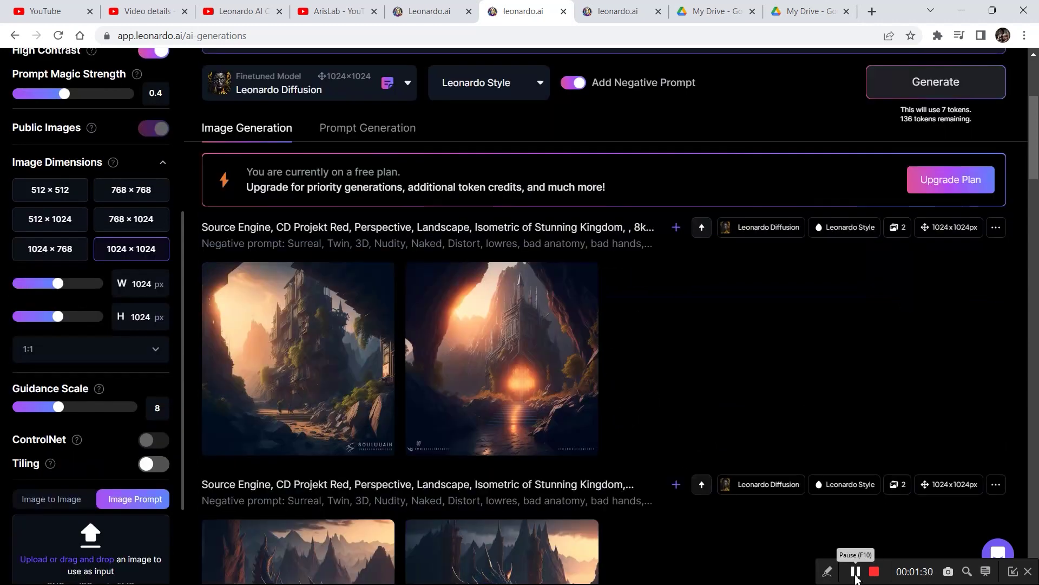
mouse_move(306, 355)
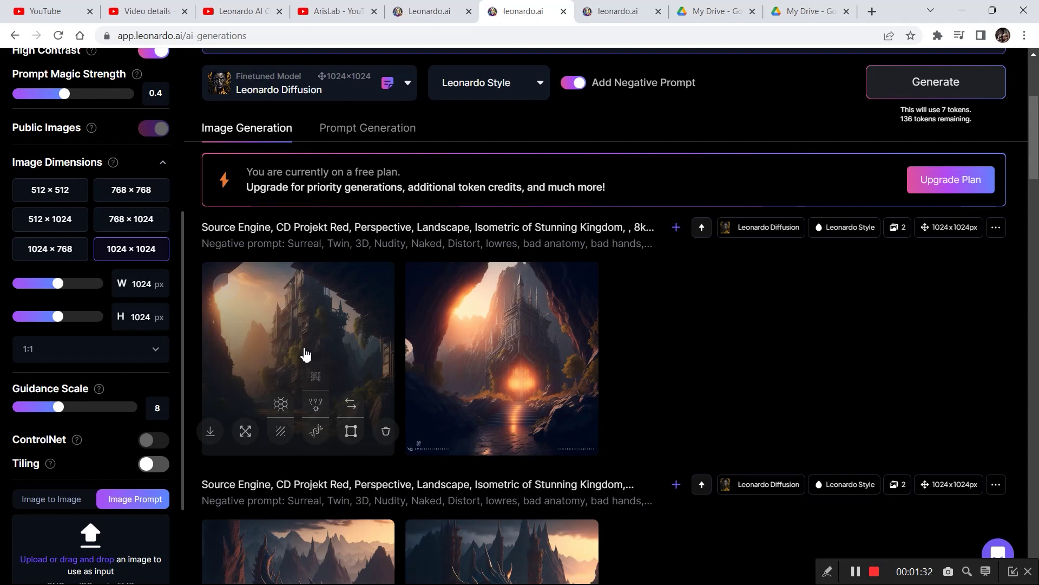
left_click(211, 432)
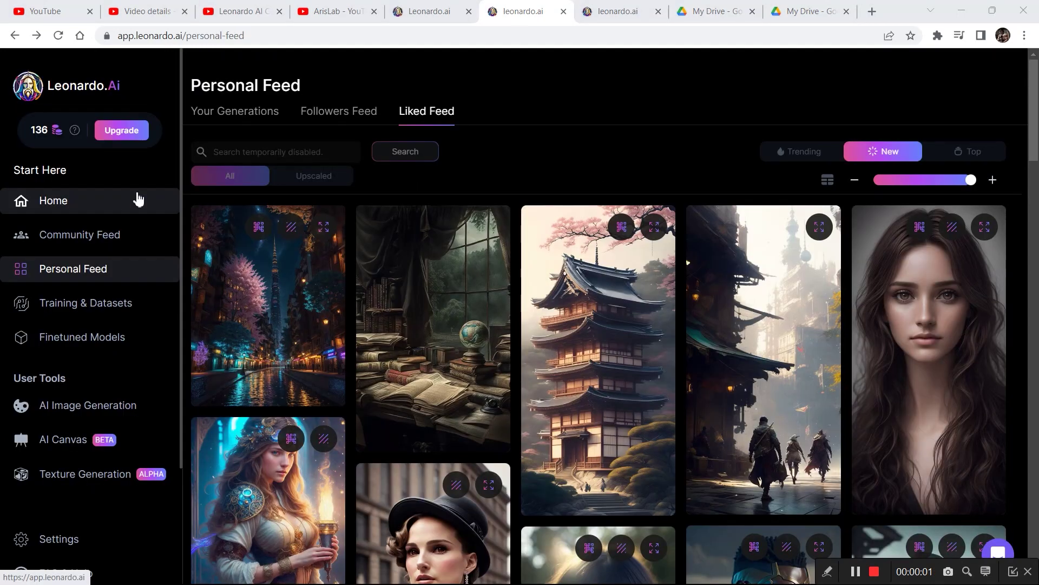
Open AI Canvas, advance through all pages of the welcome tour, and close it
left_click(126, 439)
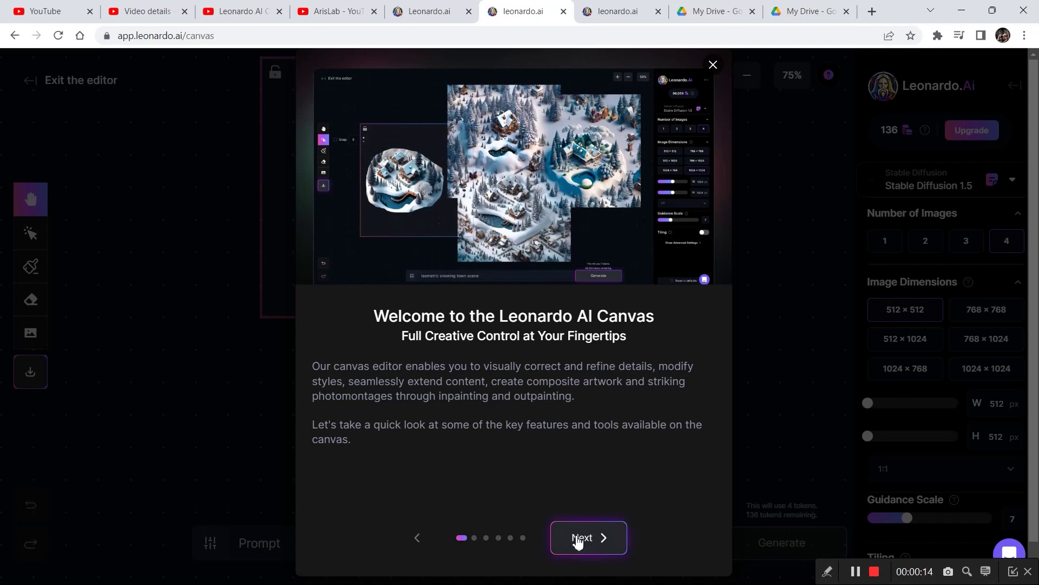
left_click(578, 538)
left_click(578, 537)
left_click(578, 538)
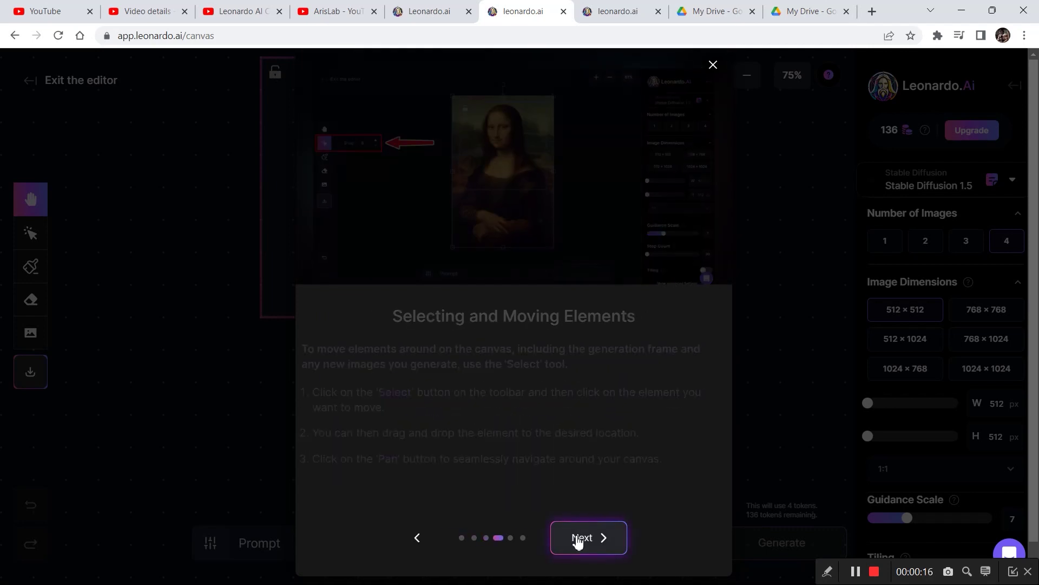
left_click(578, 538)
left_click(578, 538)
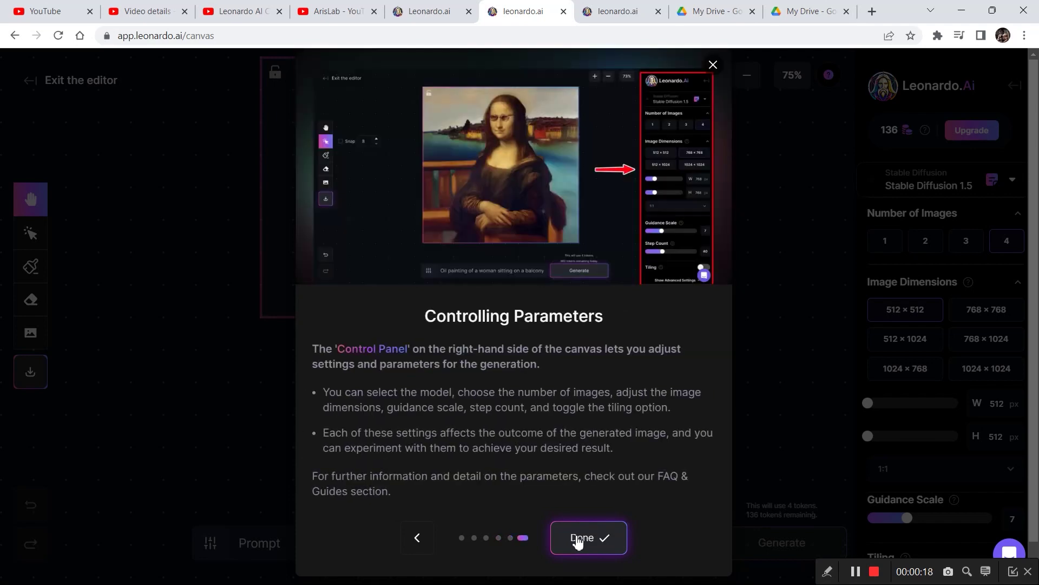
left_click(713, 66)
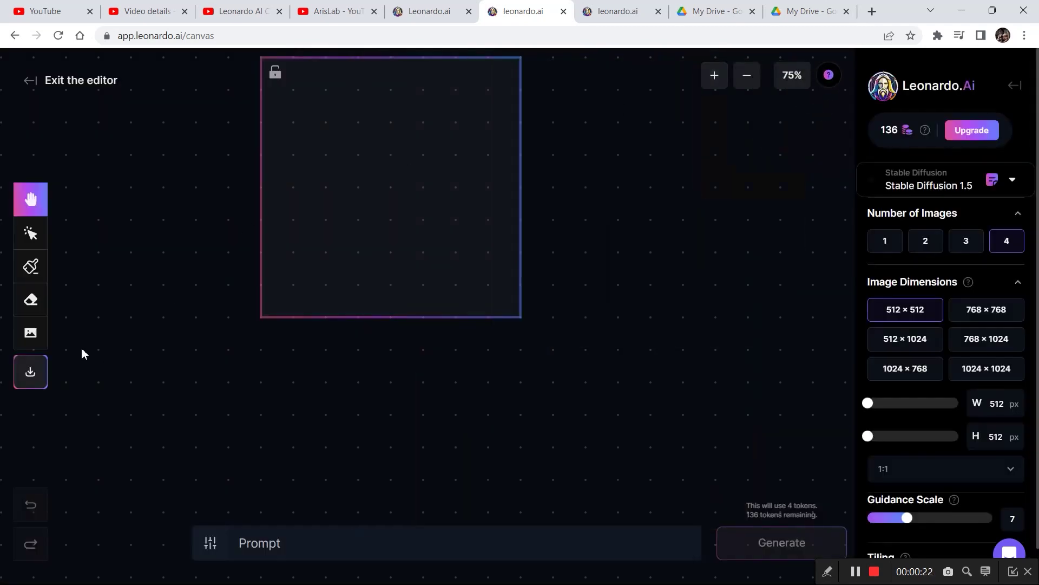
Upload both downloaded castle JPGs, move the frame left, and shrink the building image over it
left_click(30, 332)
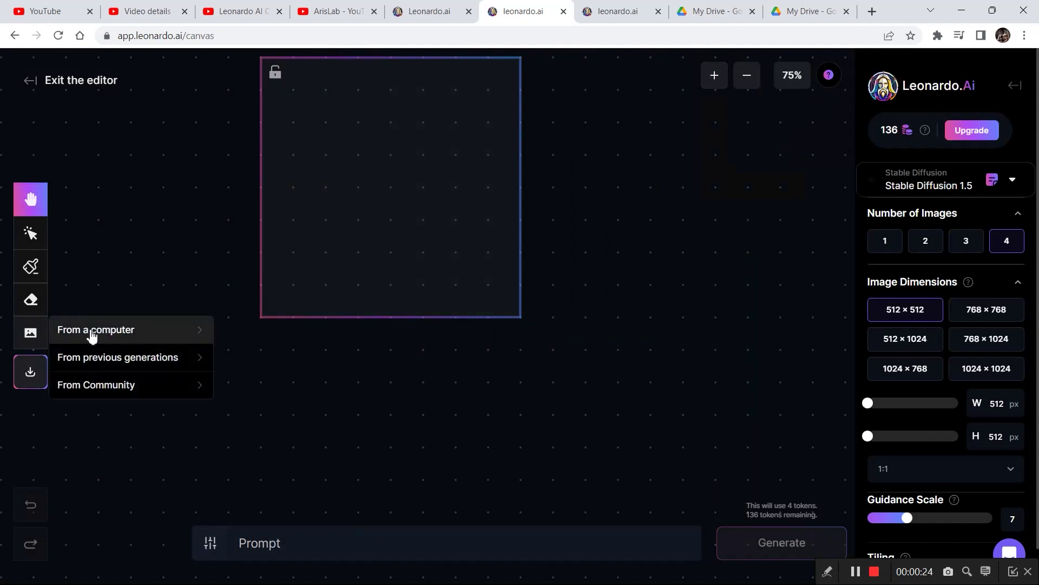
left_click(82, 336)
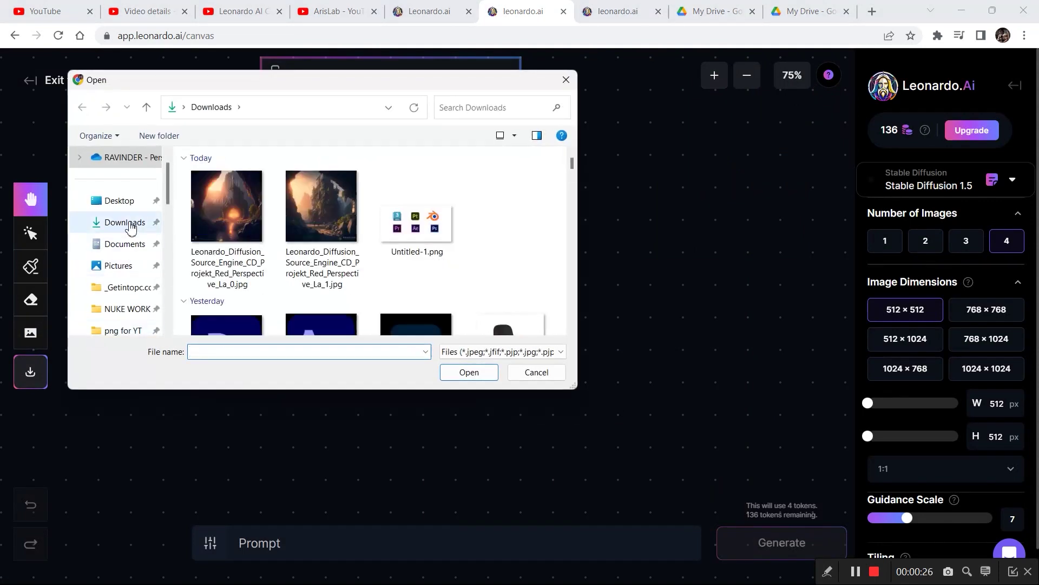
left_click_drag(226, 222, 244, 234)
left_click(291, 233, "ctrl")
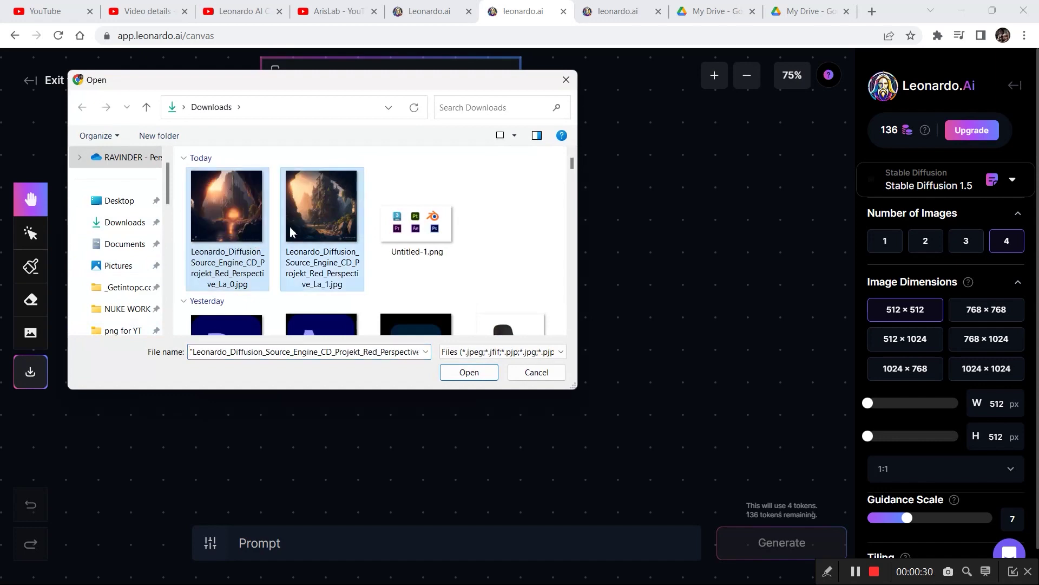
left_click(469, 372)
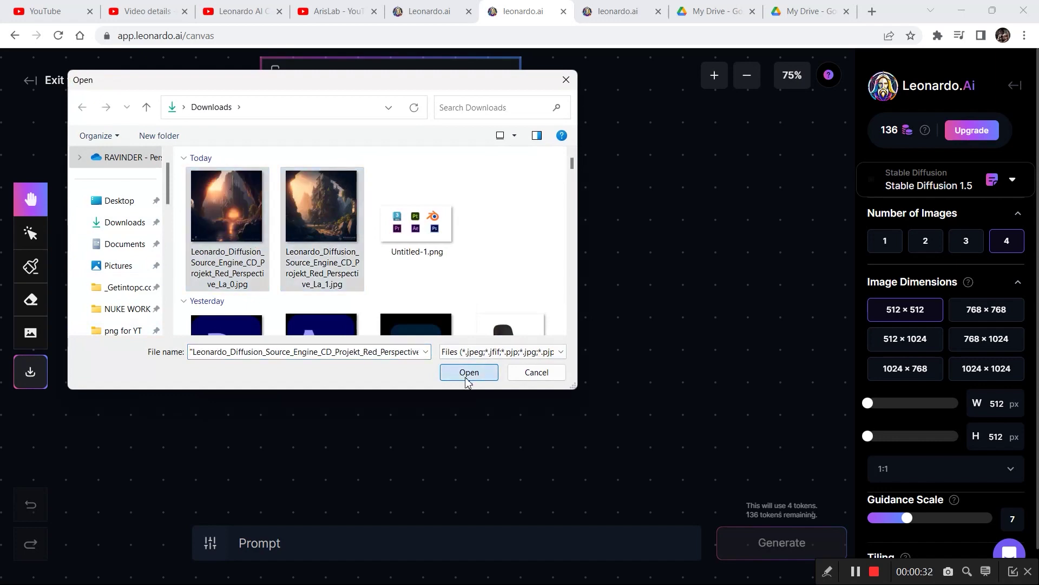
left_click_drag(649, 230, 515, 238)
left_click_drag(639, 75, 346, 201)
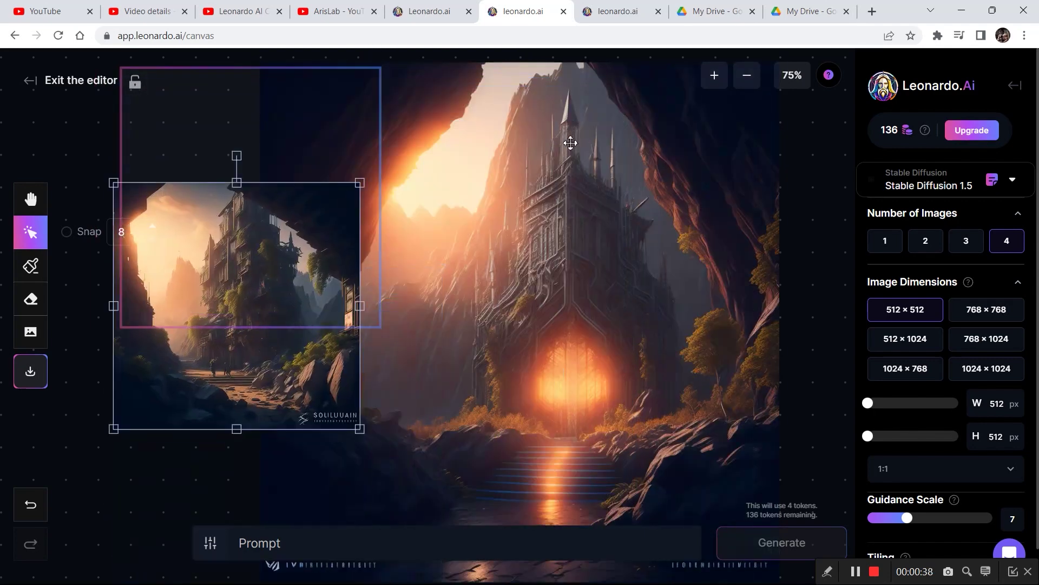
Scale the large castle image down to frame size and place it right of the frame
left_click(571, 142)
left_click(780, 67)
left_click_drag(779, 61, 515, 320)
left_click_drag(483, 351, 622, 146)
Align the 512×512 generation frame over the building image so it fills the frame
left_click(310, 258)
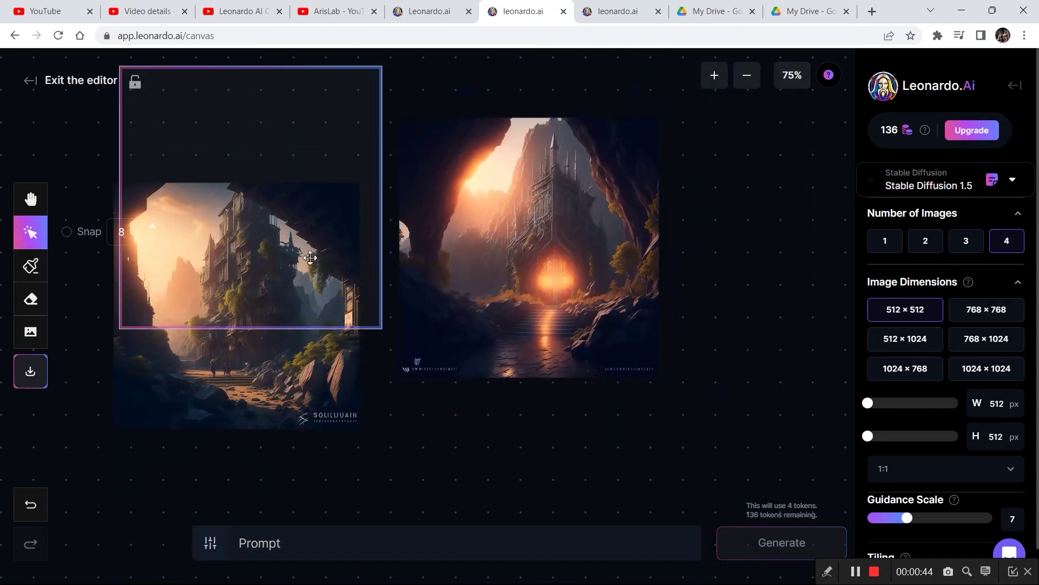
mouse_move(310, 257)
left_mouse_down()
mouse_move(317, 238)
mouse_move(308, 260)
left_mouse_up()
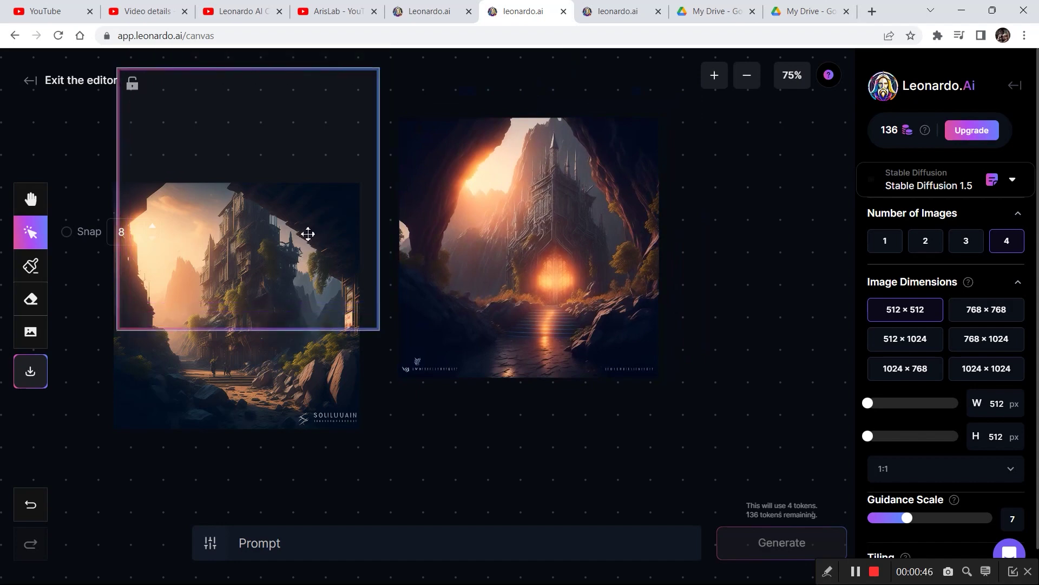
left_click_drag(290, 372, 312, 310)
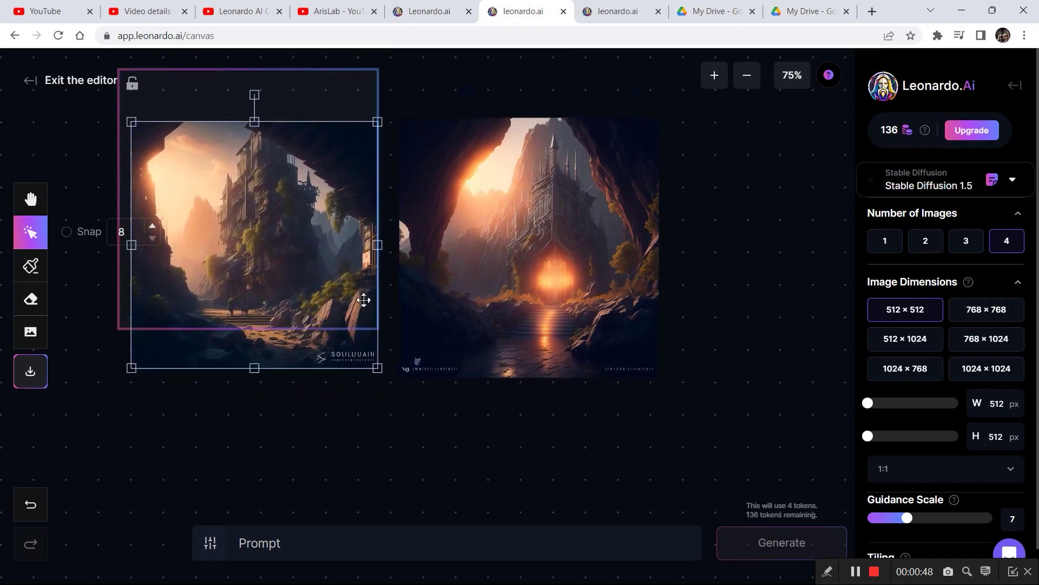
left_click(93, 353)
left_click_drag(265, 106, 272, 153)
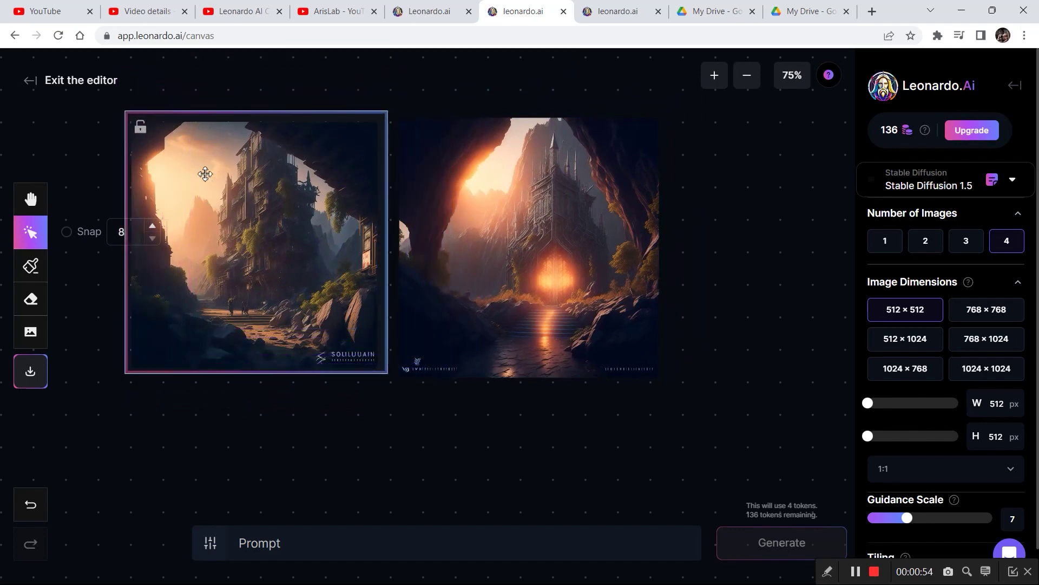
left_click(30, 298)
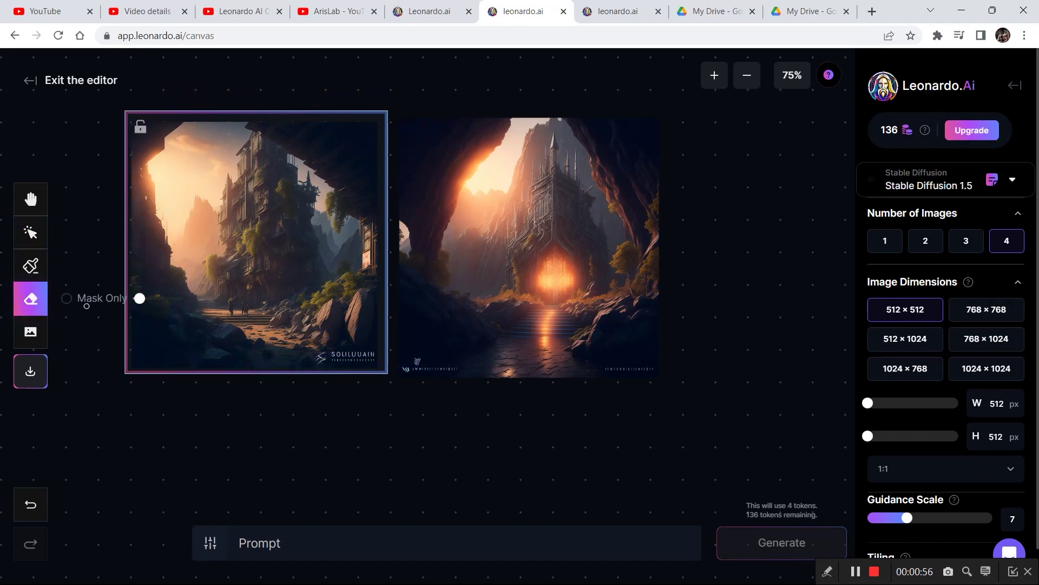
Erase the bottom-right watermark with a larger brush, realign the frame, and enable 8 px snapping
left_click_drag(139, 302, 170, 299)
mouse_move(316, 346)
left_mouse_down()
mouse_move(369, 357)
mouse_move(320, 361)
mouse_move(364, 349)
mouse_move(344, 349)
mouse_move(352, 347)
mouse_move(366, 349)
mouse_move(323, 360)
left_mouse_up()
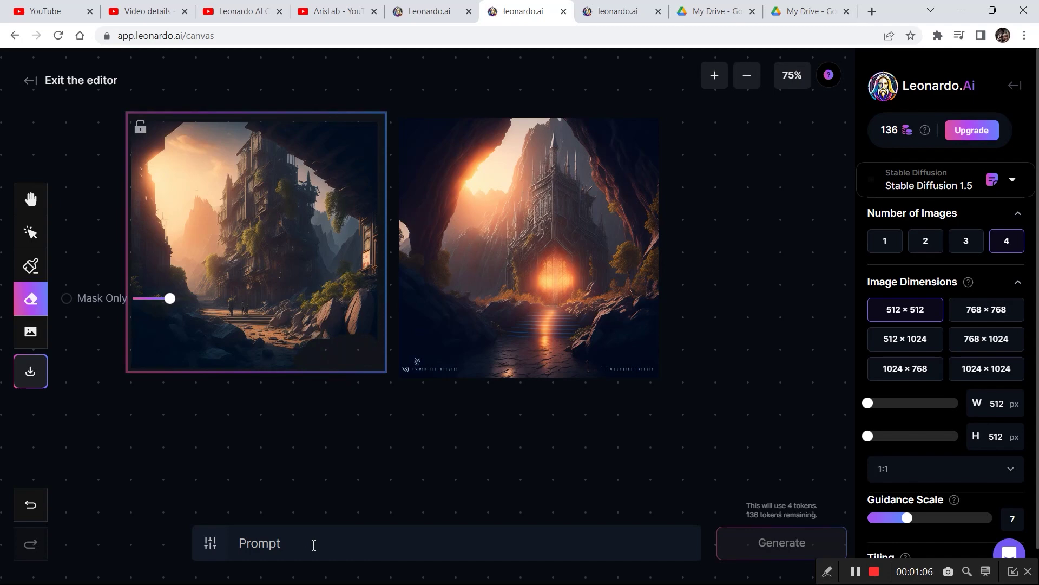
left_click(31, 232)
left_click_drag(253, 199, 243, 209)
left_click(77, 233)
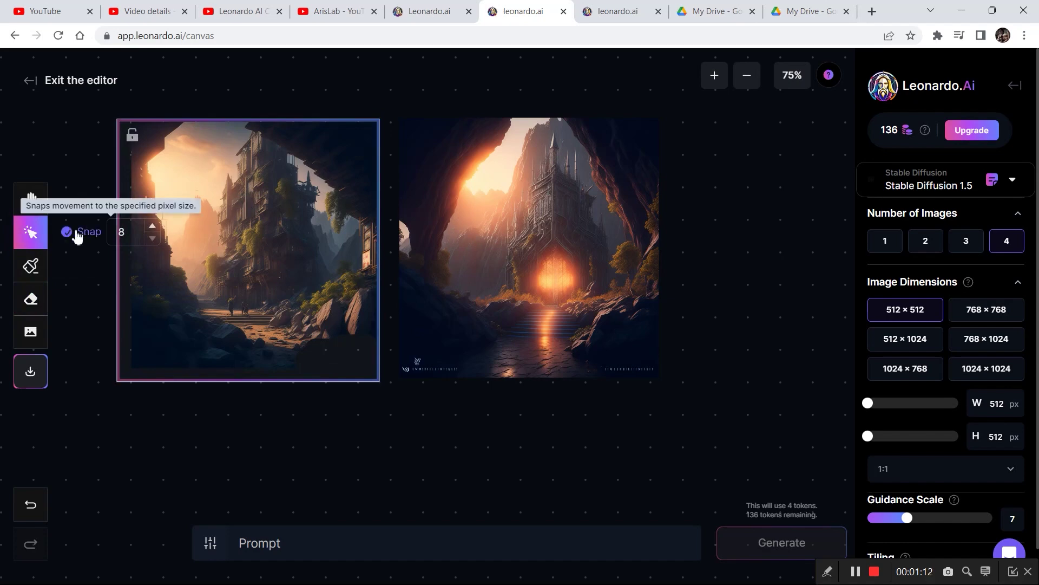
Generate 'generate similar landscape' on the left image, accept variant 2 of 4, and move the frame onto the castle image
mouse_move(290, 176)
left_mouse_down()
mouse_move(285, 193)
mouse_move(285, 183)
left_mouse_up()
left_click(340, 543)
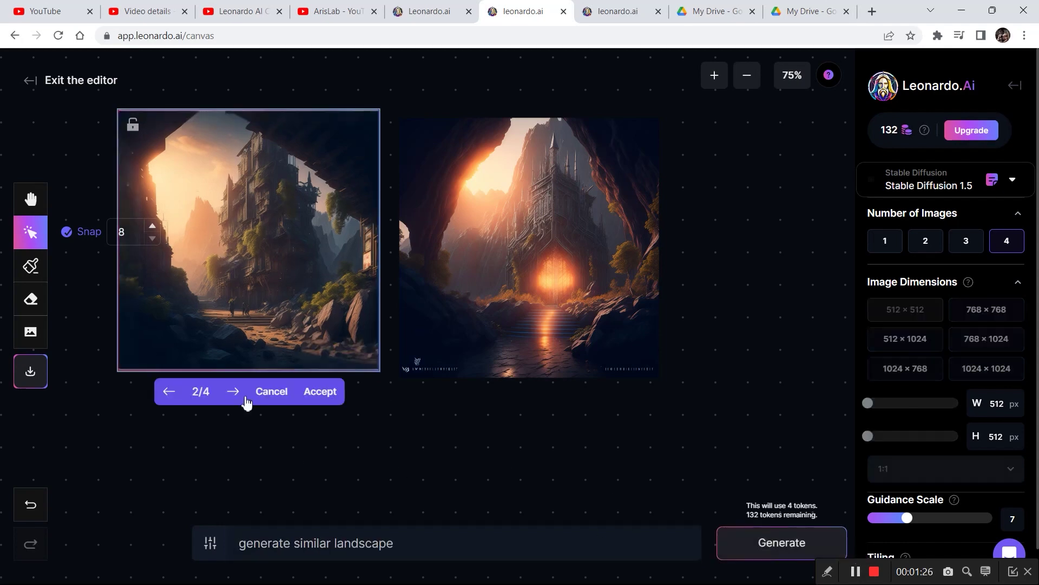
left_click(240, 396)
left_click(240, 397)
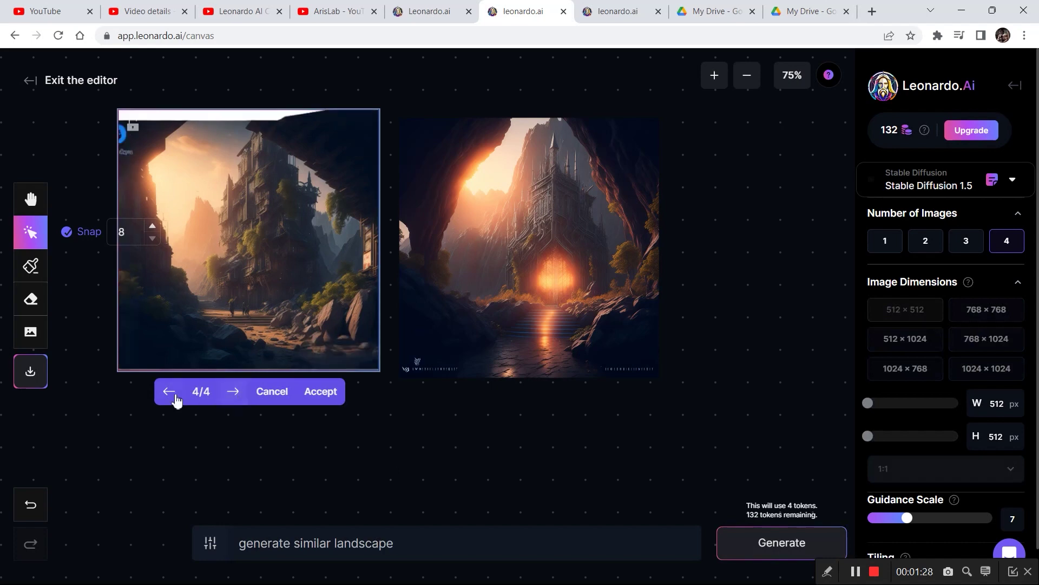
left_click(166, 396)
left_click(165, 396)
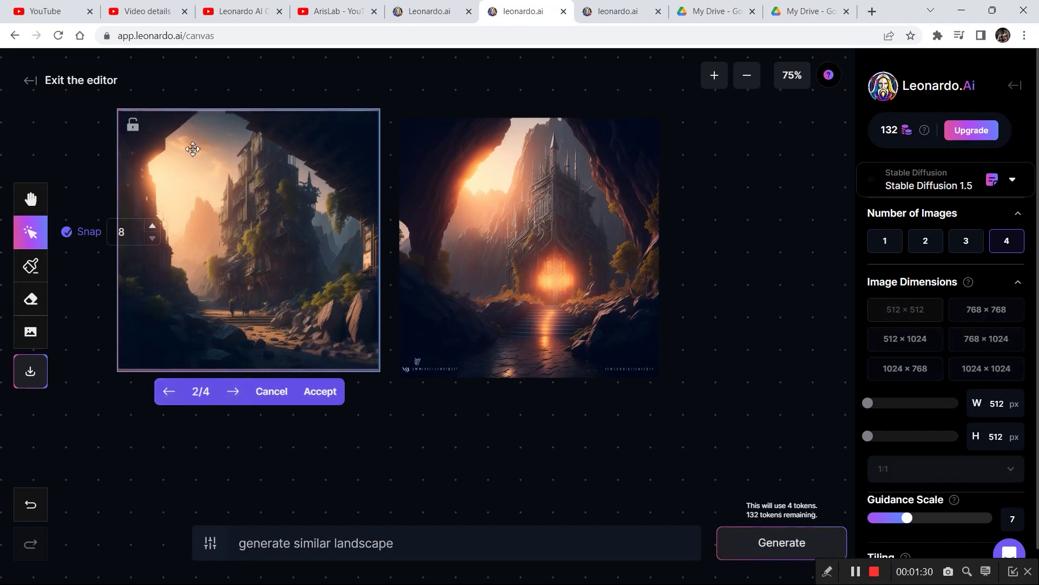
left_click(320, 391)
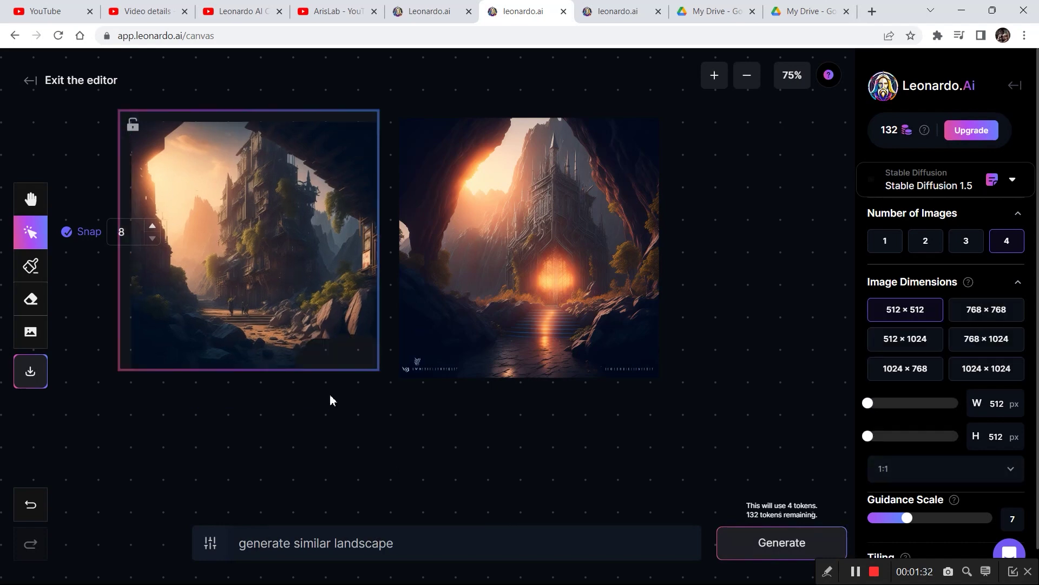
left_click_drag(247, 302, 579, 280)
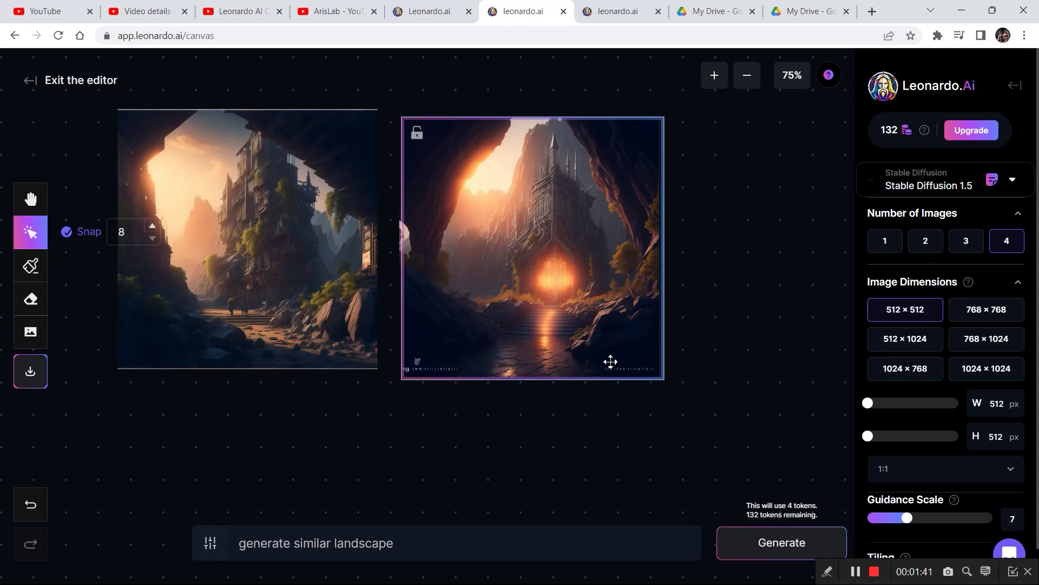
Erase the castle image's bottom-left watermark and generate four fills, browsing to variant 3 and back to 2
left_click(31, 299)
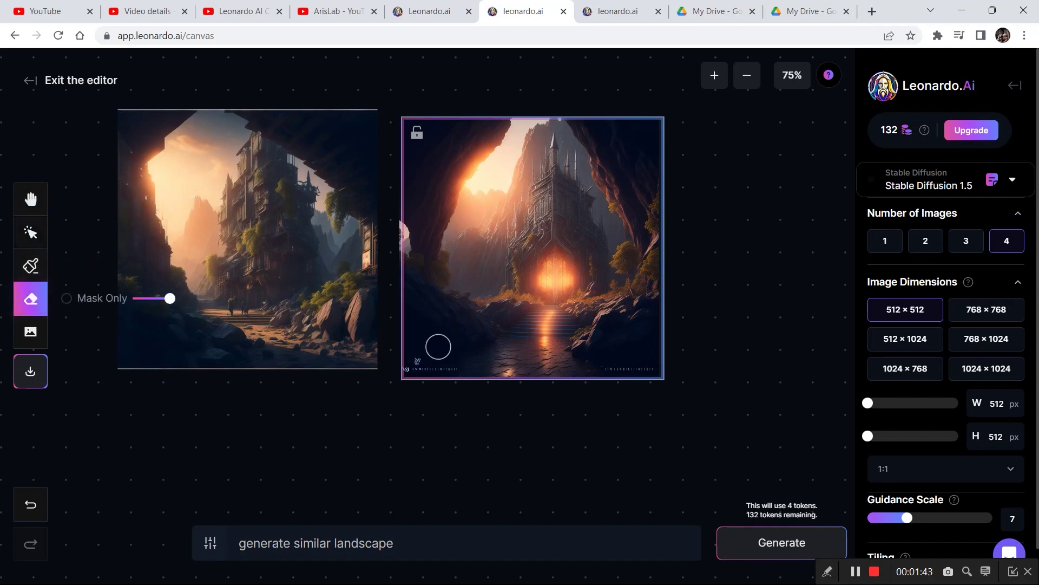
mouse_move(457, 360)
left_mouse_down()
mouse_move(409, 369)
mouse_move(678, 373)
mouse_move(627, 370)
mouse_move(644, 371)
left_mouse_up()
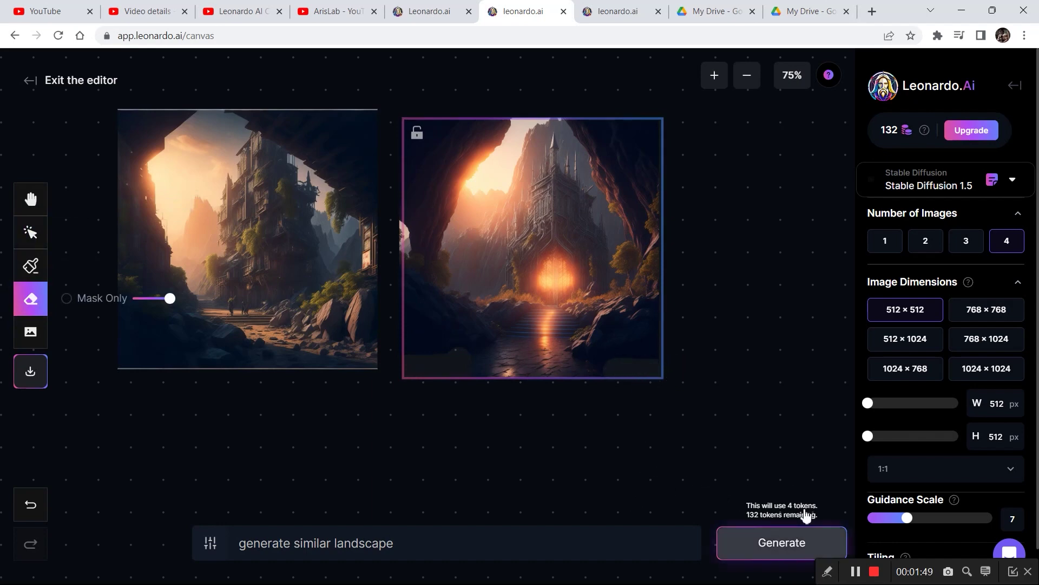
left_click(781, 544)
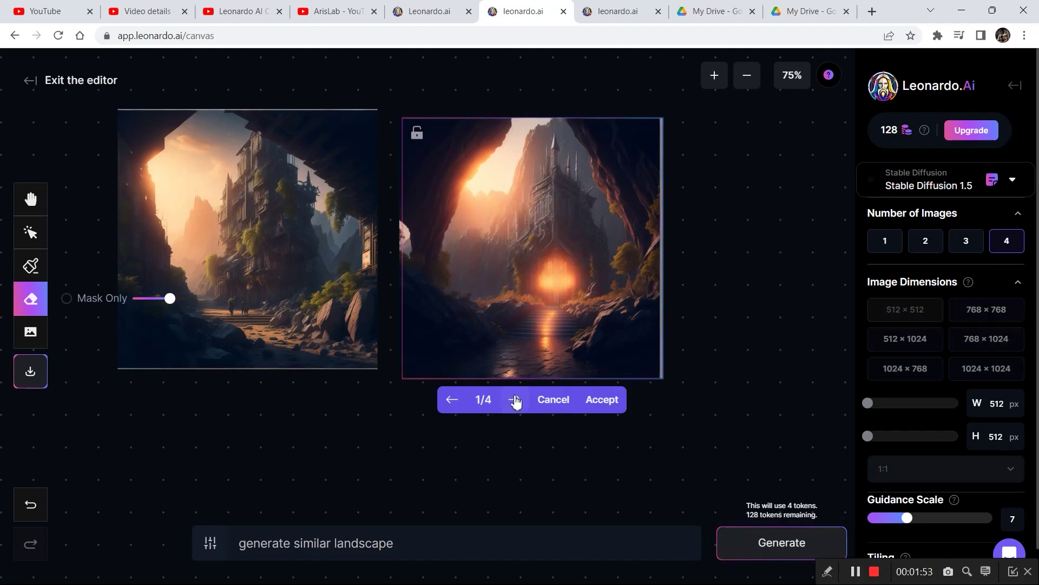
left_click(516, 401)
left_click(517, 402)
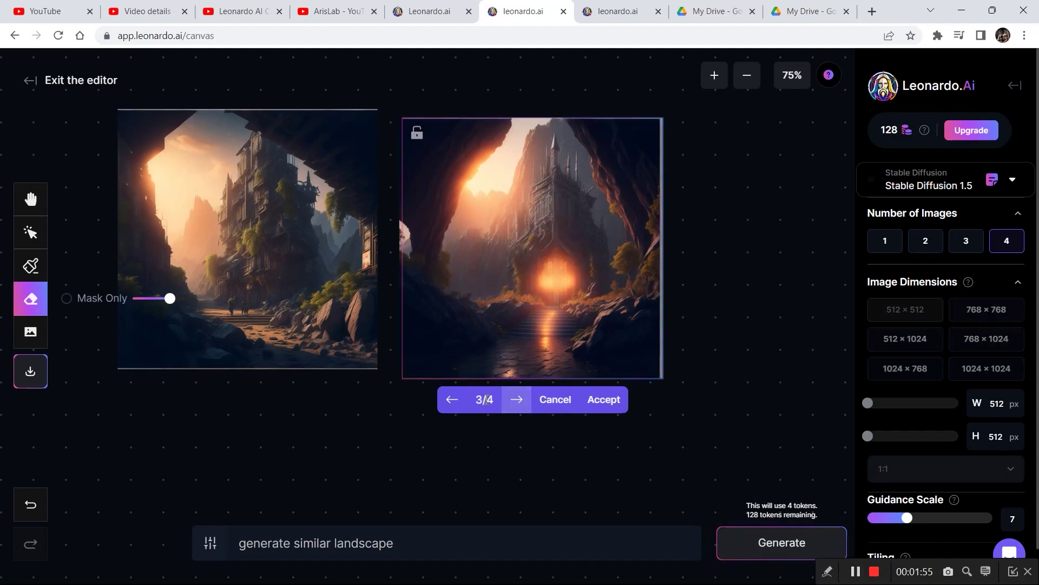
left_click(452, 400)
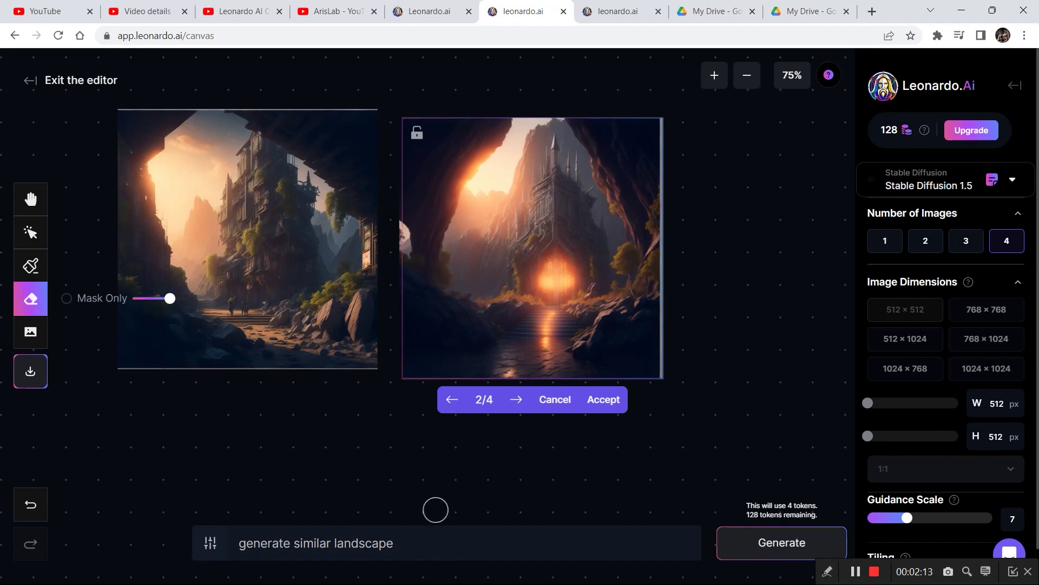
Open and close the negative prompt settings, accept variant 2 of 4, then deselect the images
left_click(217, 551)
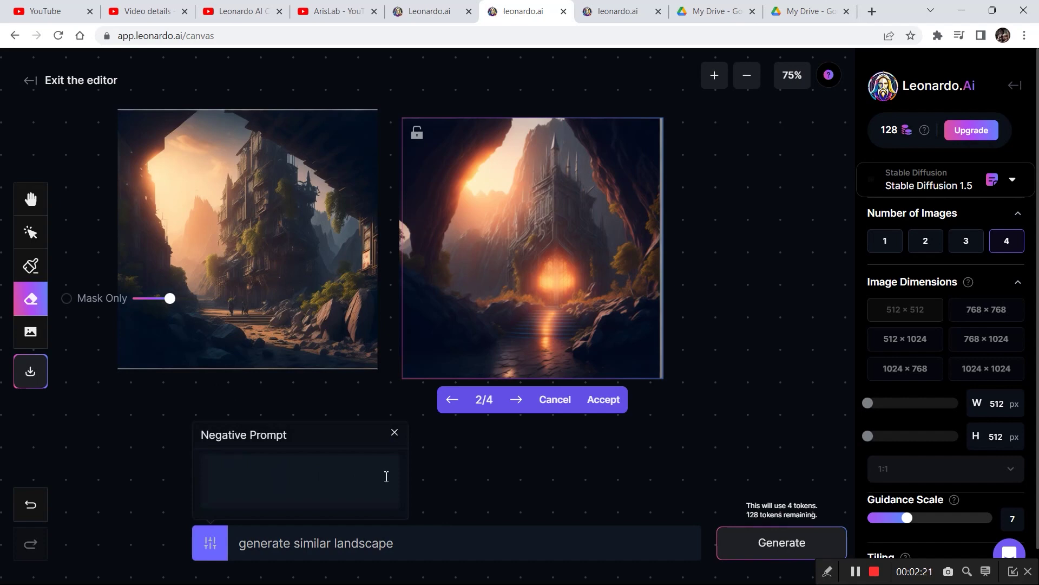
left_click(394, 435)
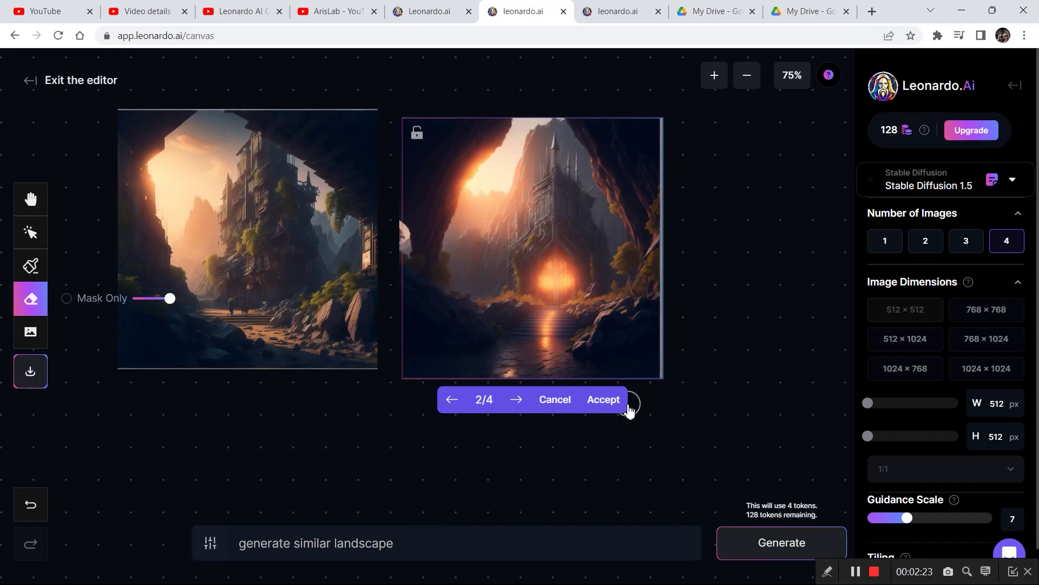
left_click(603, 399)
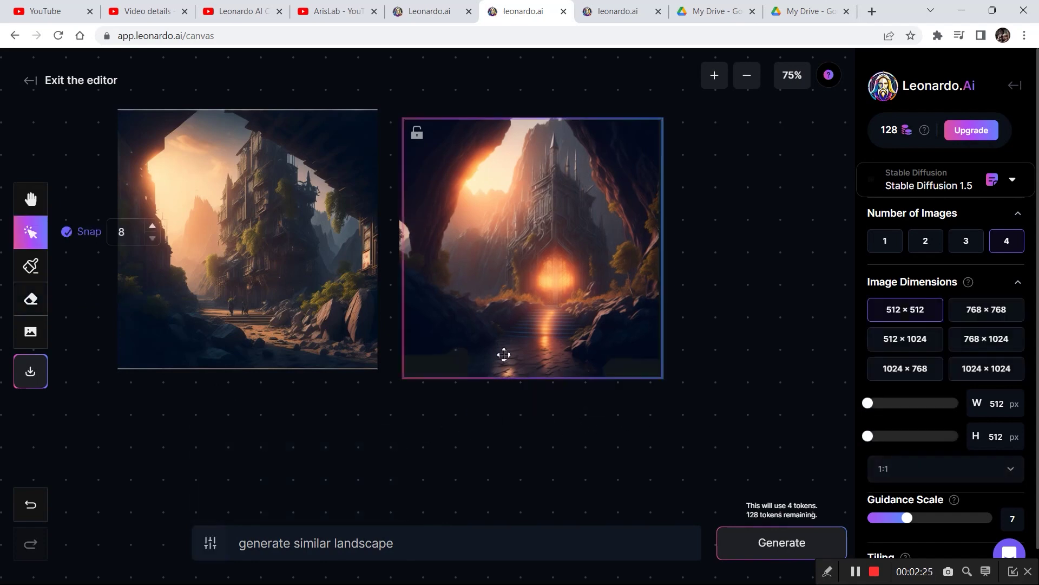
left_click(310, 318)
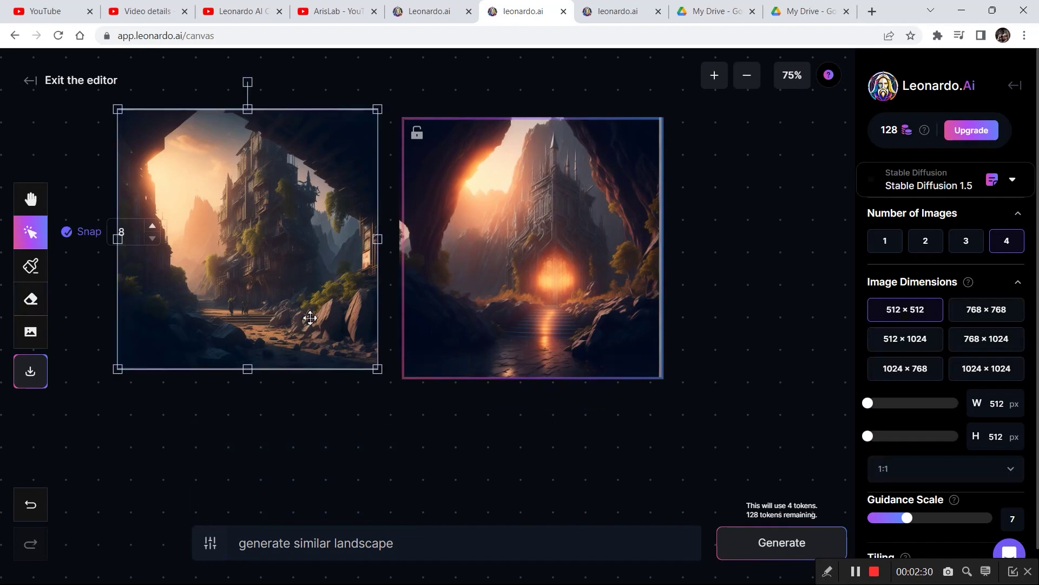
left_click(307, 407)
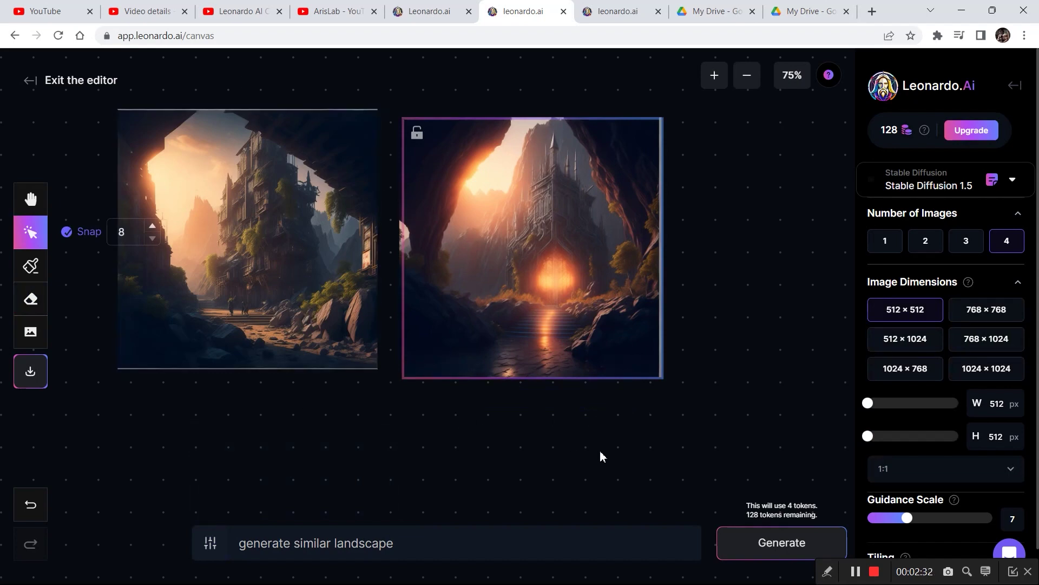
left_click(855, 571)
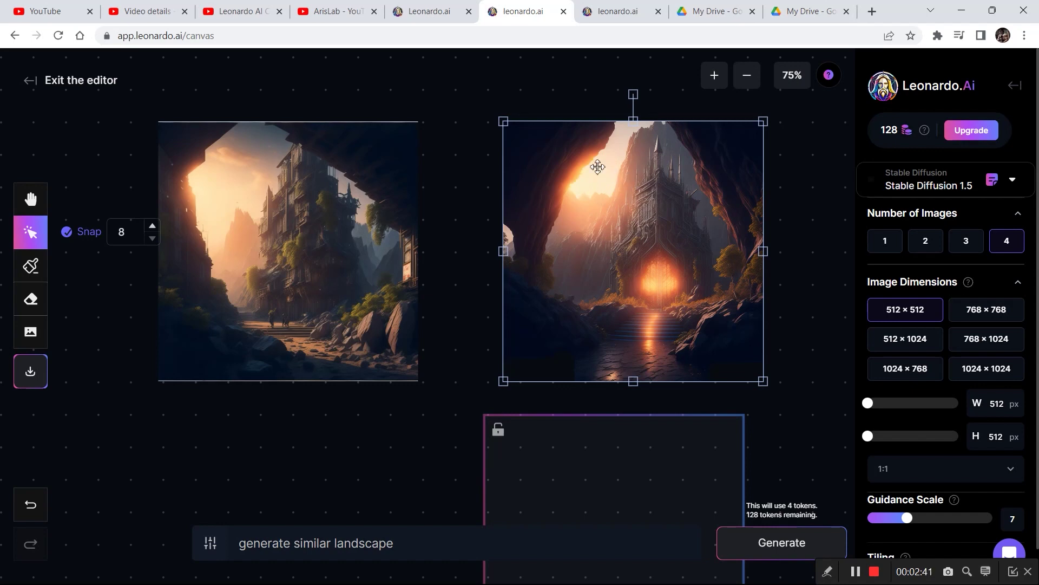
Erase the left landscape's left-edge strip with a larger brush, then place the frame across the gap
left_click(30, 298)
left_click_drag(177, 303, 189, 302)
mouse_move(171, 98)
left_mouse_down()
mouse_move(159, 249)
mouse_move(167, 355)
mouse_move(179, 89)
mouse_move(179, 406)
mouse_move(182, 186)
mouse_move(198, 71)
mouse_move(211, 383)
mouse_move(209, 193)
mouse_move(235, 94)
mouse_move(238, 218)
mouse_move(225, 292)
mouse_move(225, 194)
mouse_move(252, 103)
mouse_move(229, 296)
mouse_move(235, 379)
left_mouse_up()
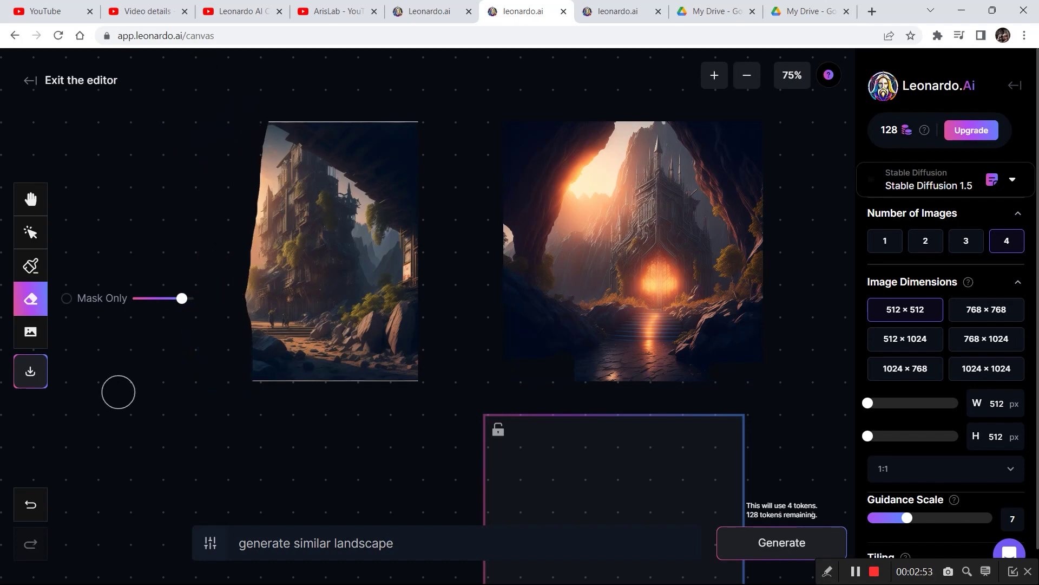
left_click(30, 233)
mouse_move(564, 406)
left_mouse_down()
mouse_move(486, 178)
mouse_move(452, 149)
left_mouse_up()
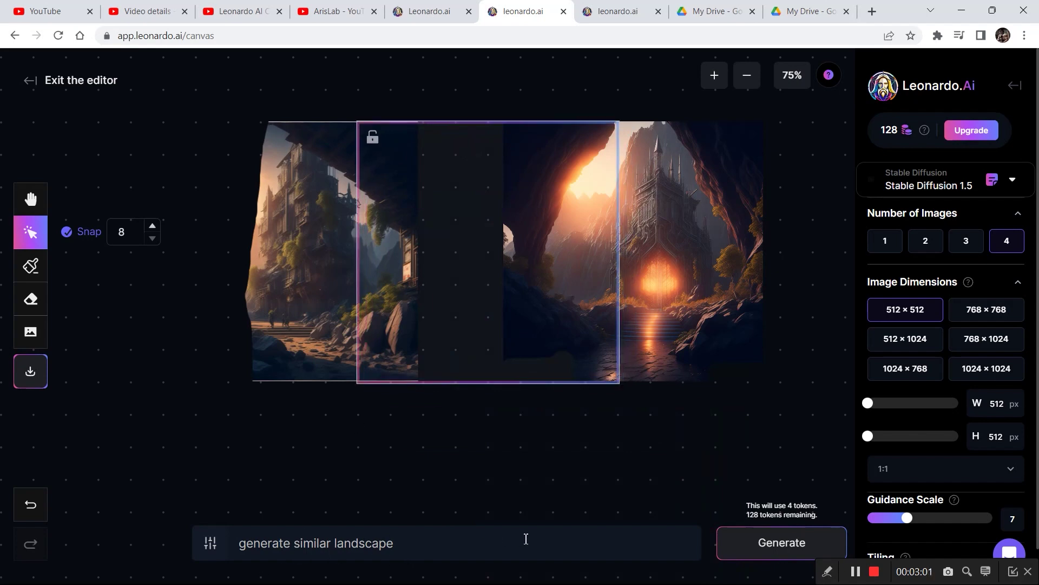
Shift the frame slightly left, generate a fill beside the cave castle, and keep variation 2 of 4
left_click_drag(570, 264, 564, 262)
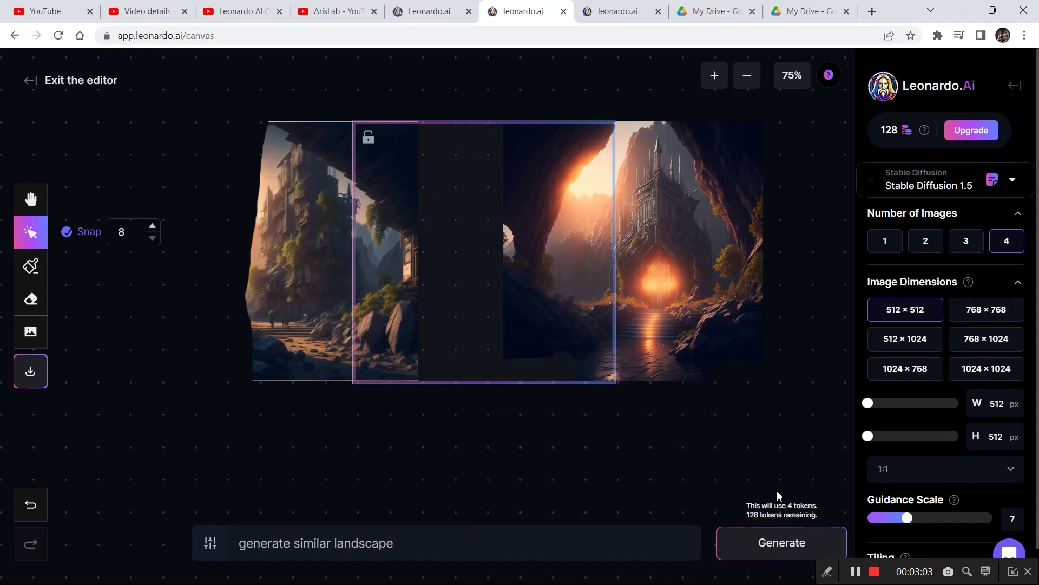
left_click(800, 535)
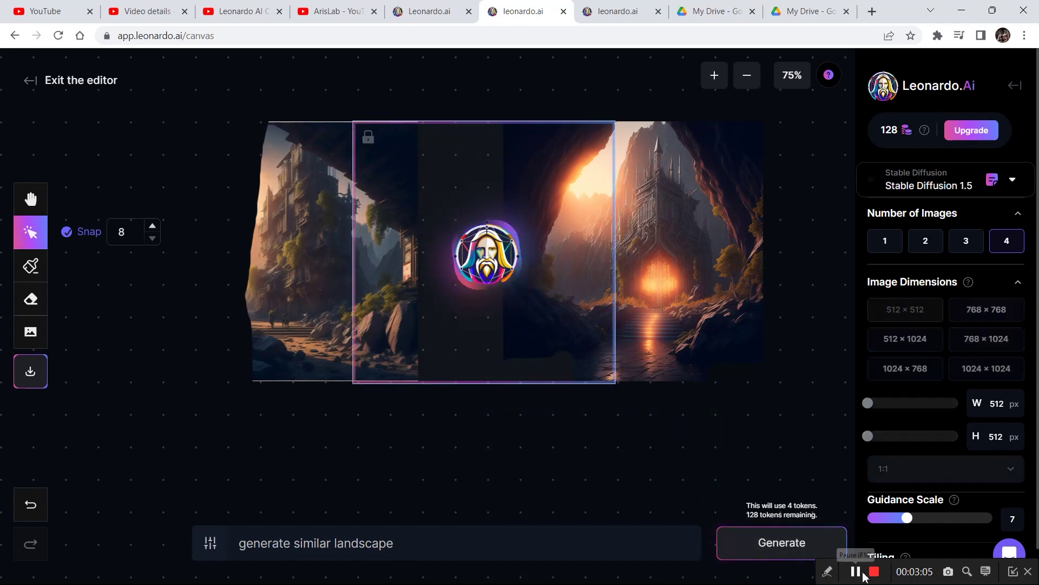
left_click(855, 572)
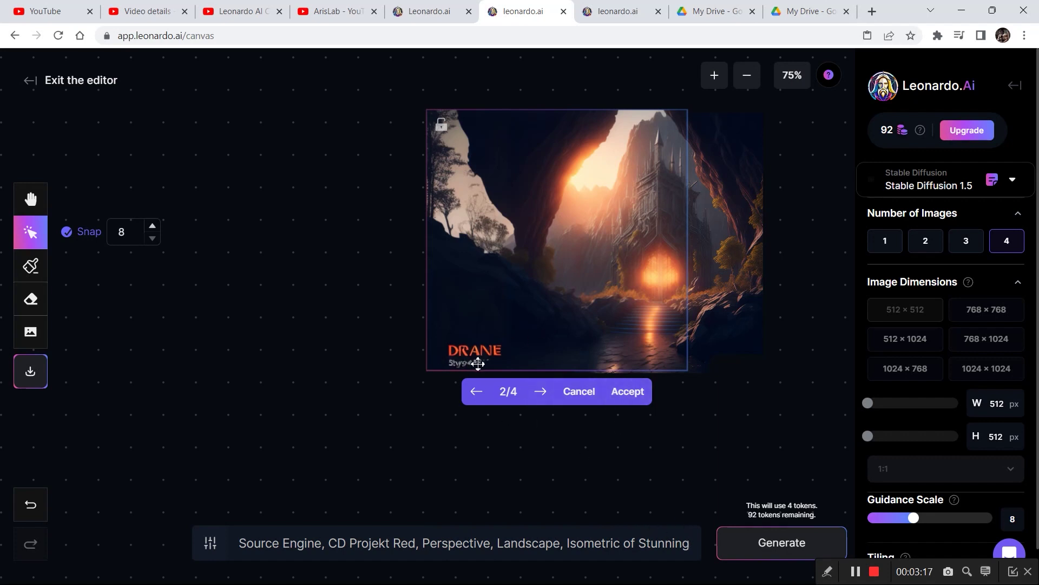
left_click(31, 298)
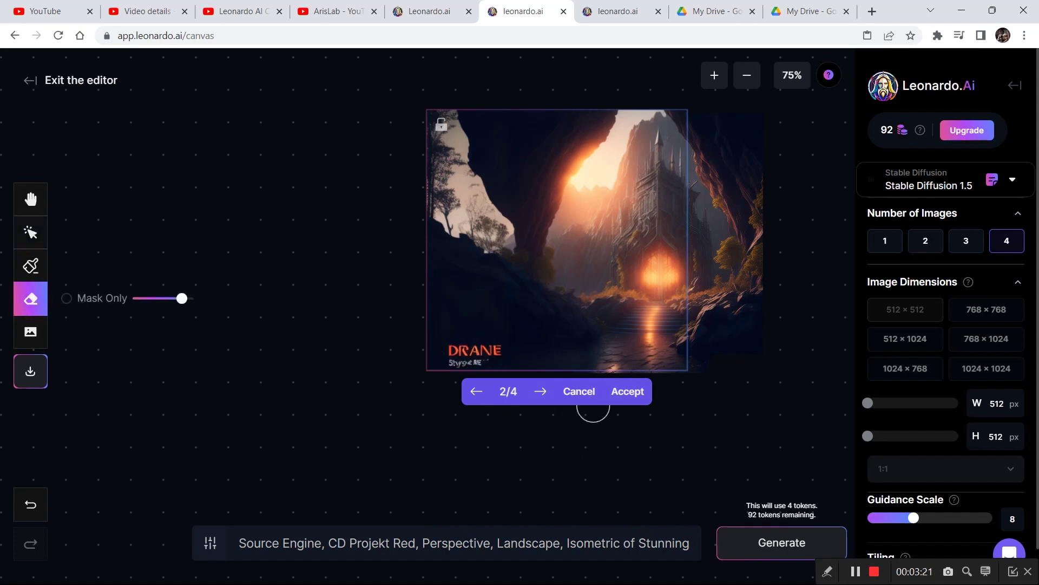
left_click(541, 397)
left_click(476, 392)
left_click(624, 393)
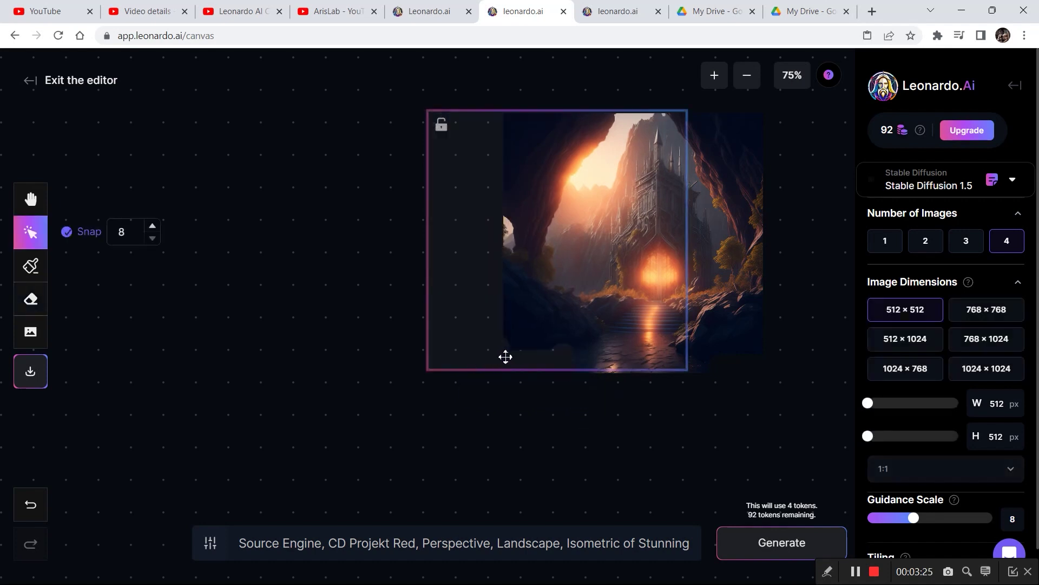
Erase the DRANE lettering at the fill's bottom-left and regenerate that area
left_click(30, 299)
mouse_move(496, 347)
left_mouse_down()
mouse_move(451, 353)
mouse_move(472, 357)
left_mouse_up()
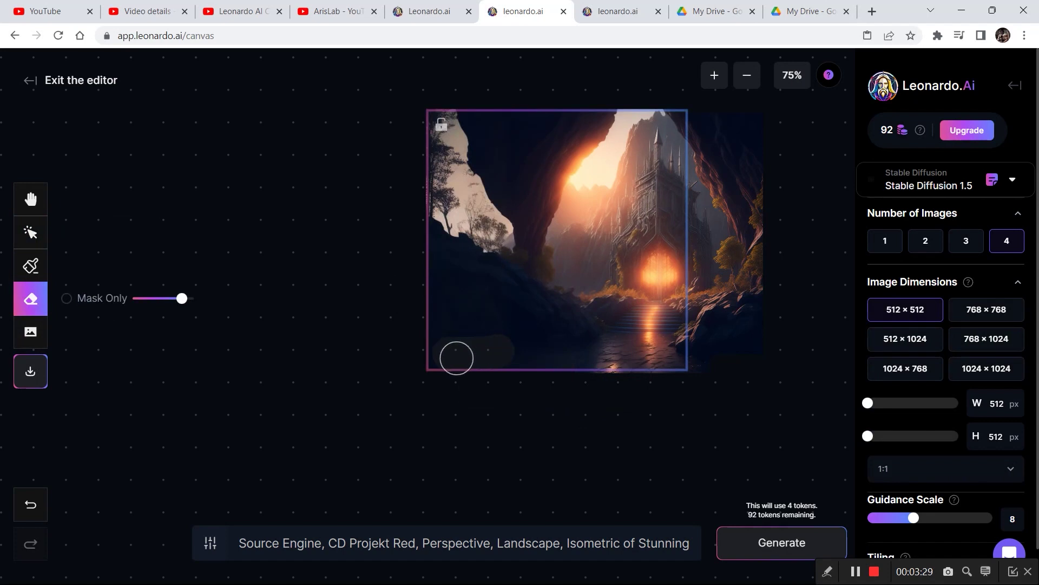
left_click(771, 550)
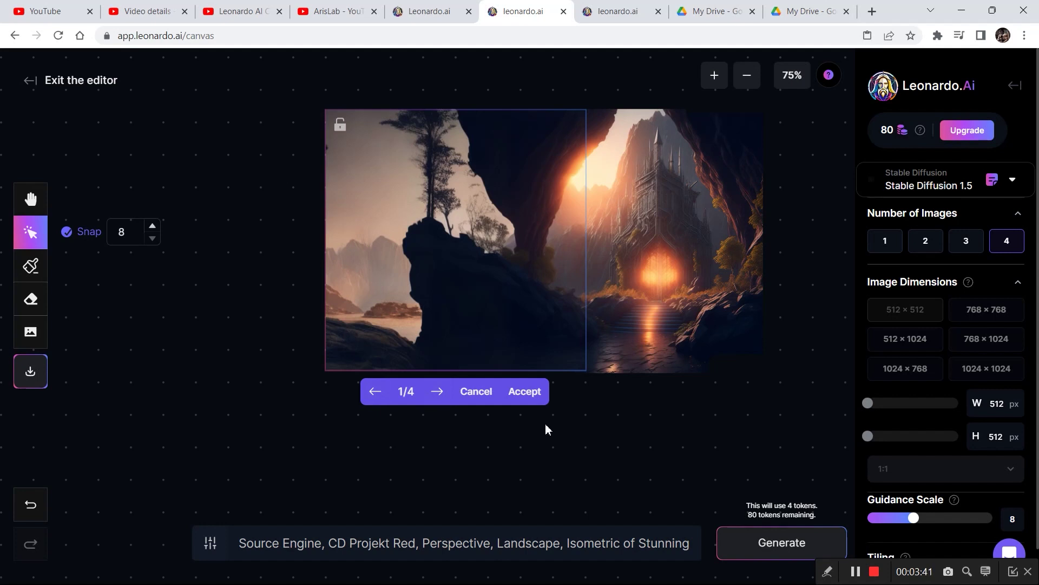
Keep the current fill and generate an extension into the empty area further left
left_click(527, 402)
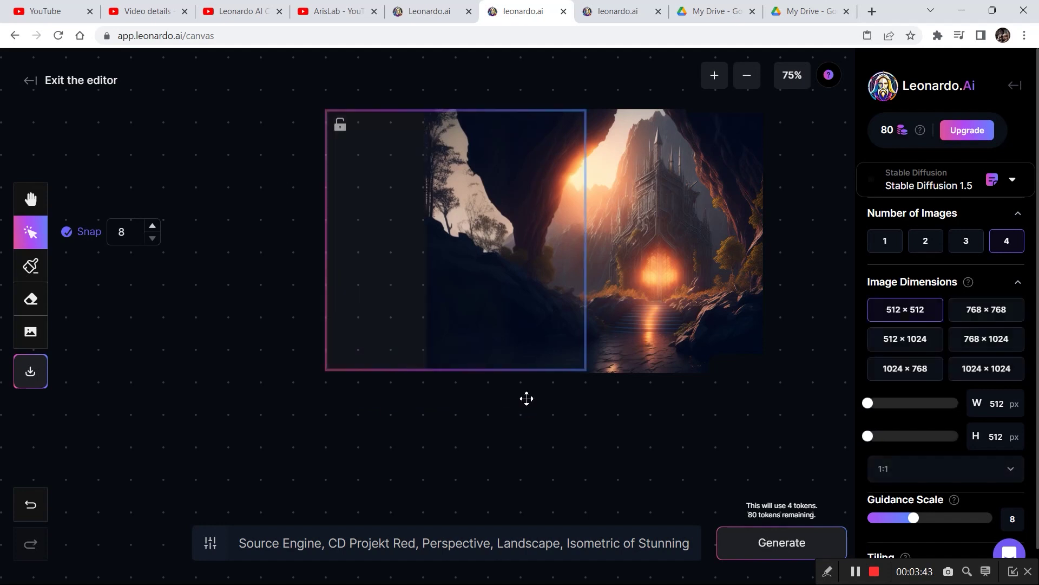
left_click_drag(487, 312, 375, 311)
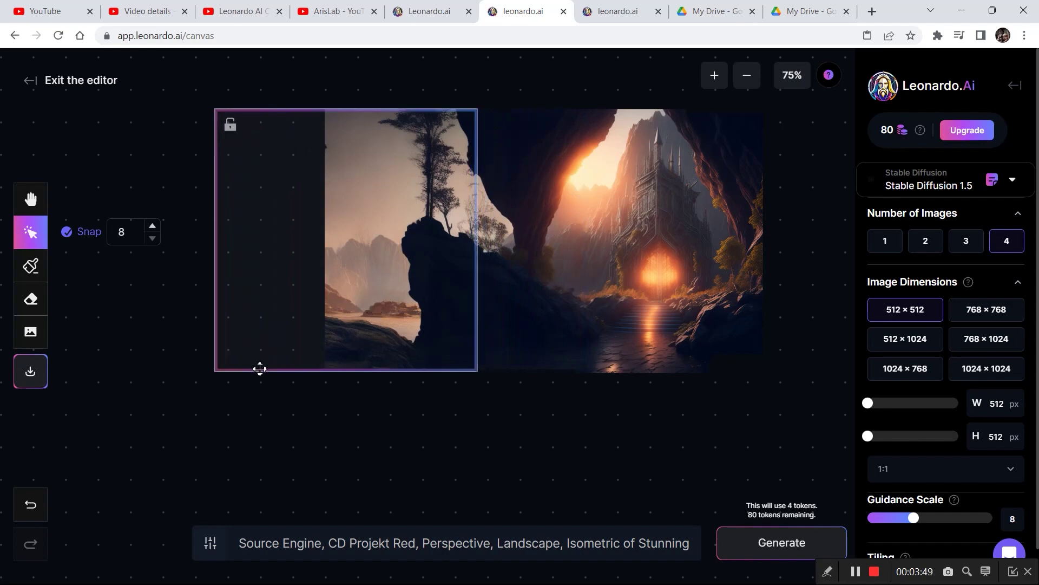
left_click(731, 550)
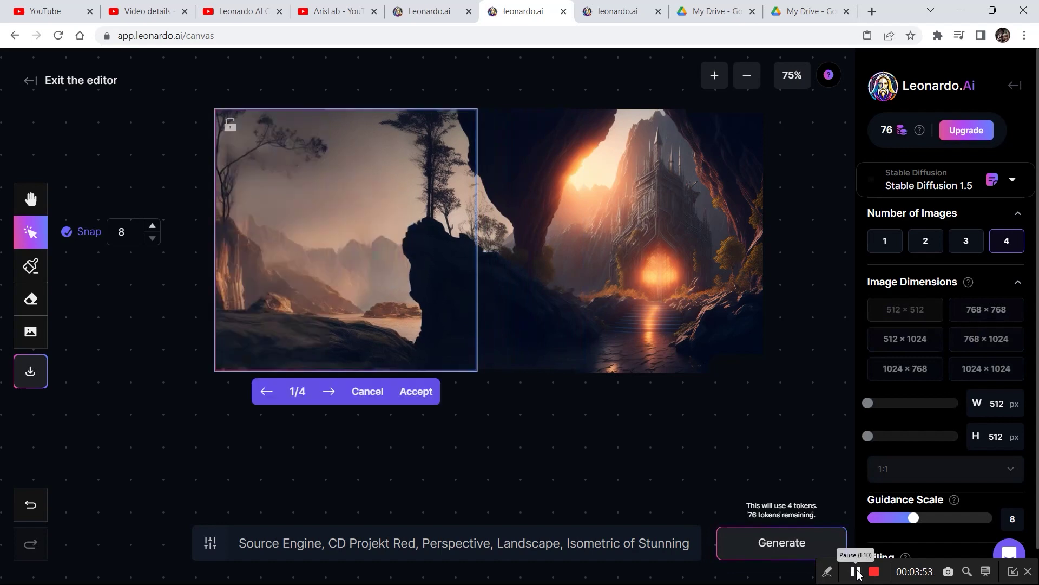
Accept variant 2 of 4 with the tall lone tree and recentre the canvas view
left_click(329, 394)
left_click(329, 394)
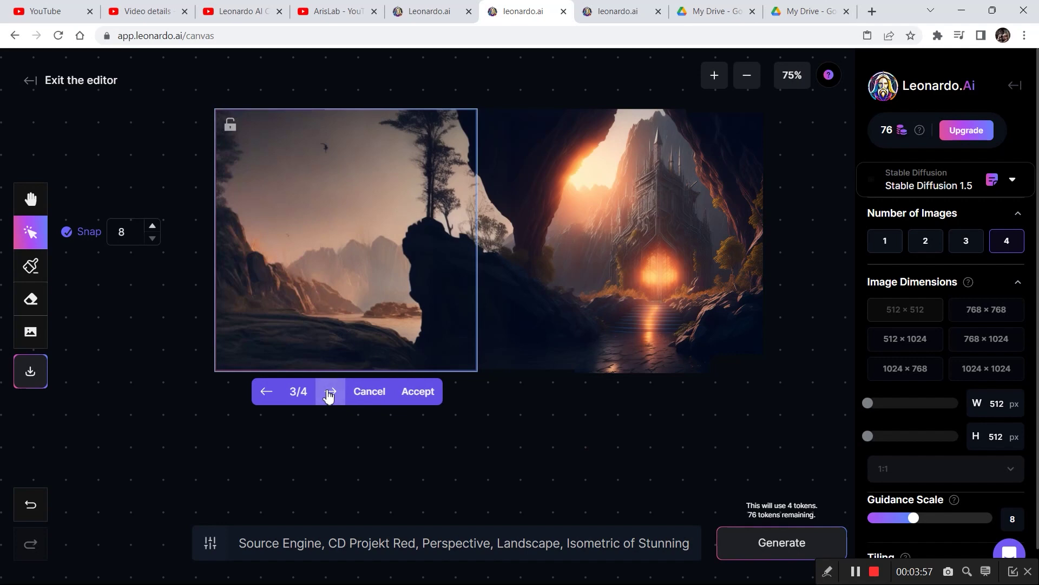
left_click(329, 394)
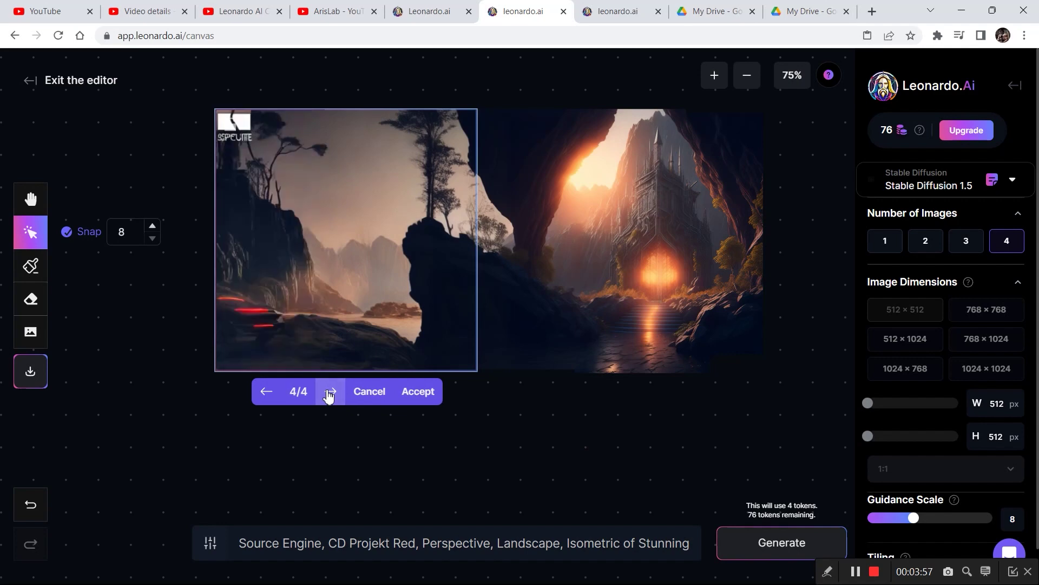
left_click(273, 394)
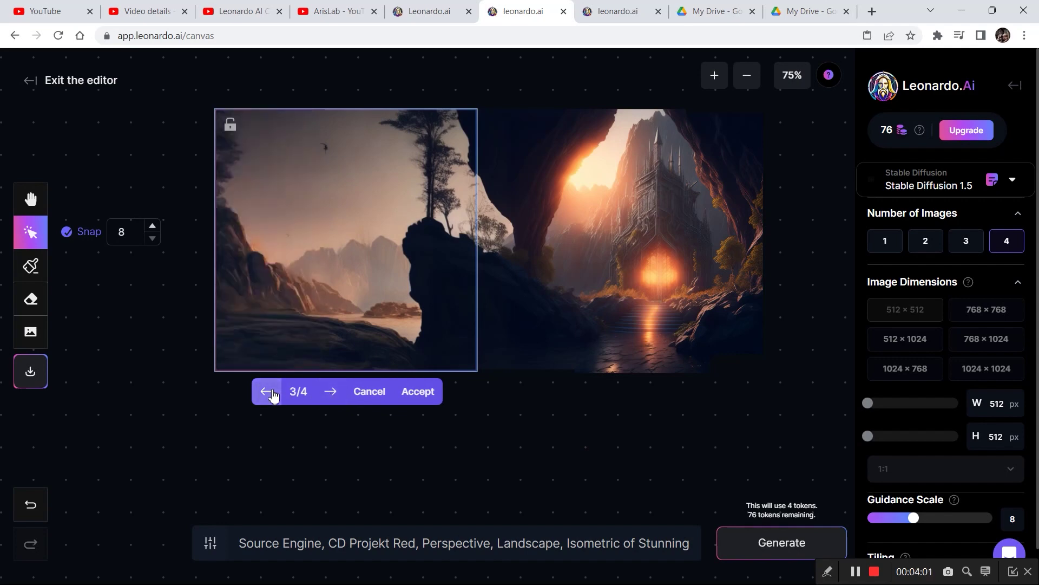
left_click(272, 394)
left_click(272, 394)
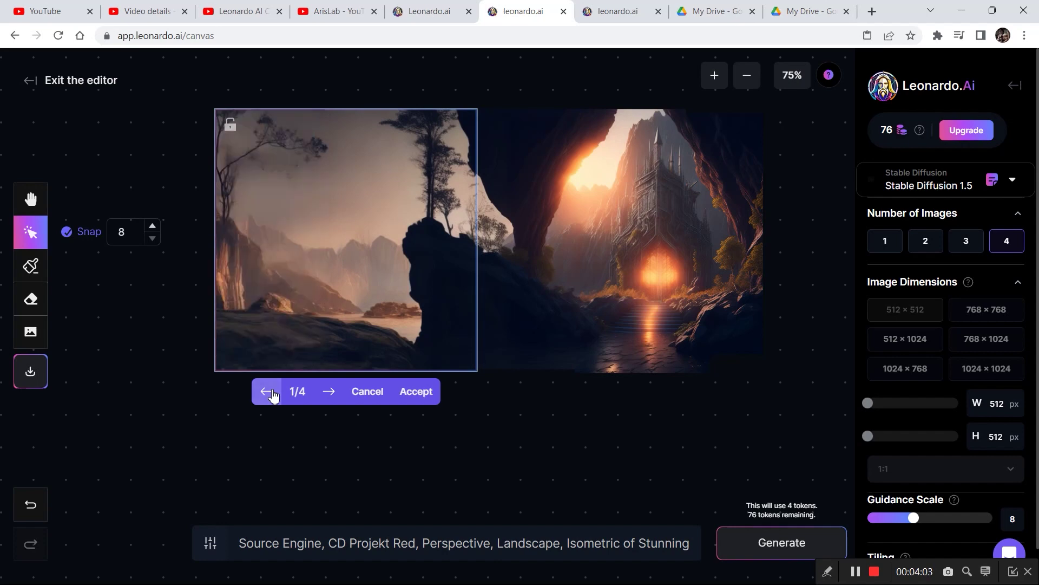
left_click(331, 396)
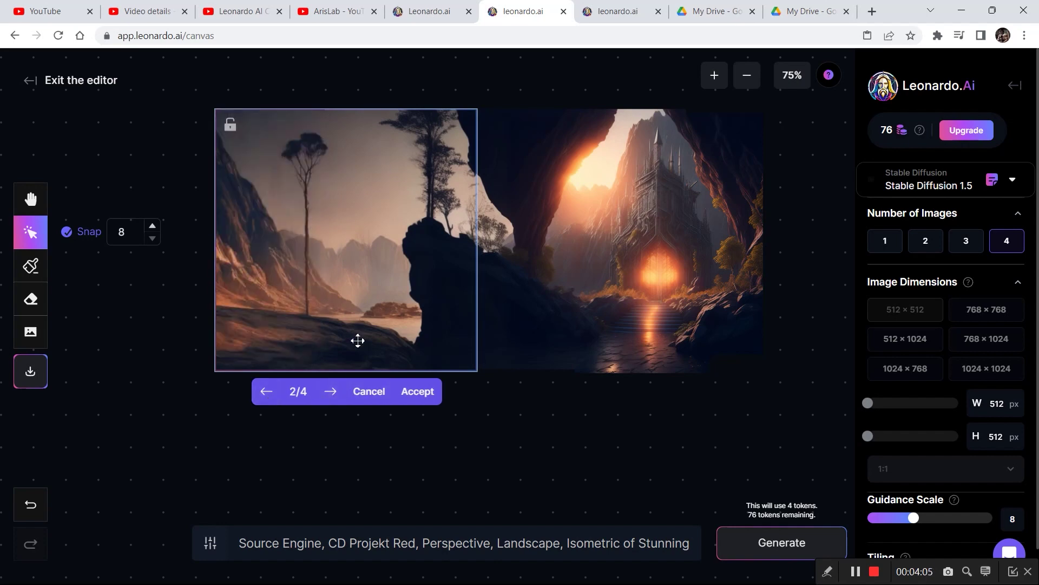
left_click(431, 396)
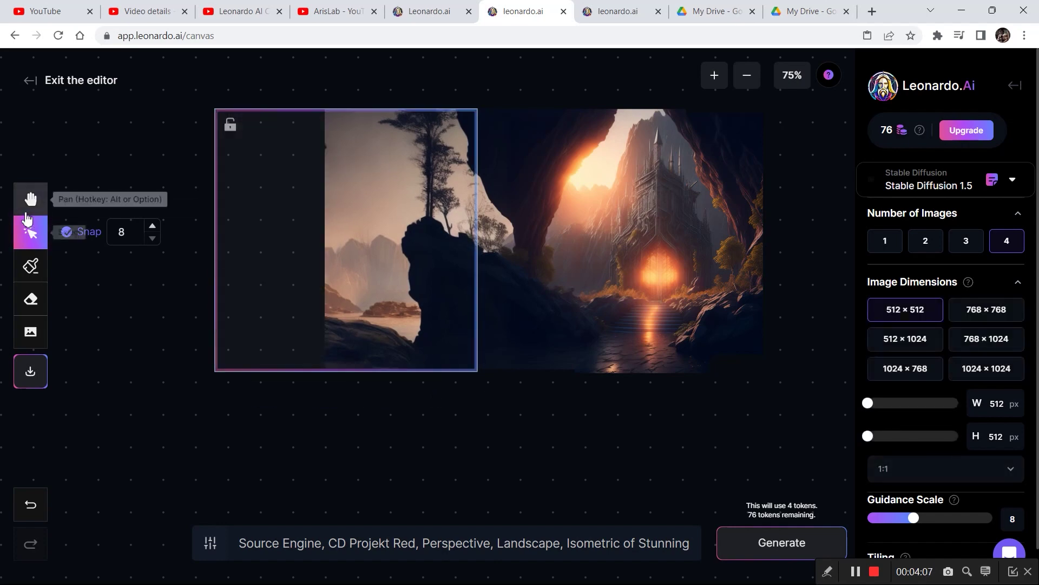
left_click(30, 199)
left_click_drag(535, 167, 473, 288)
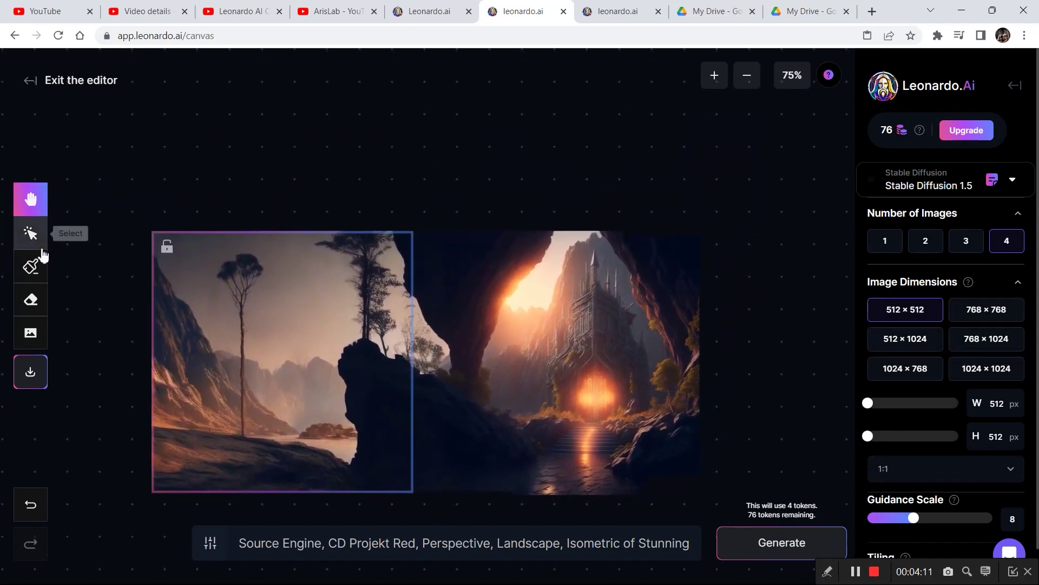
Generate 'deep cave' fills above the castle image and pick variant 3 with the rock arch
left_click(31, 233)
left_click_drag(386, 298, 675, 208)
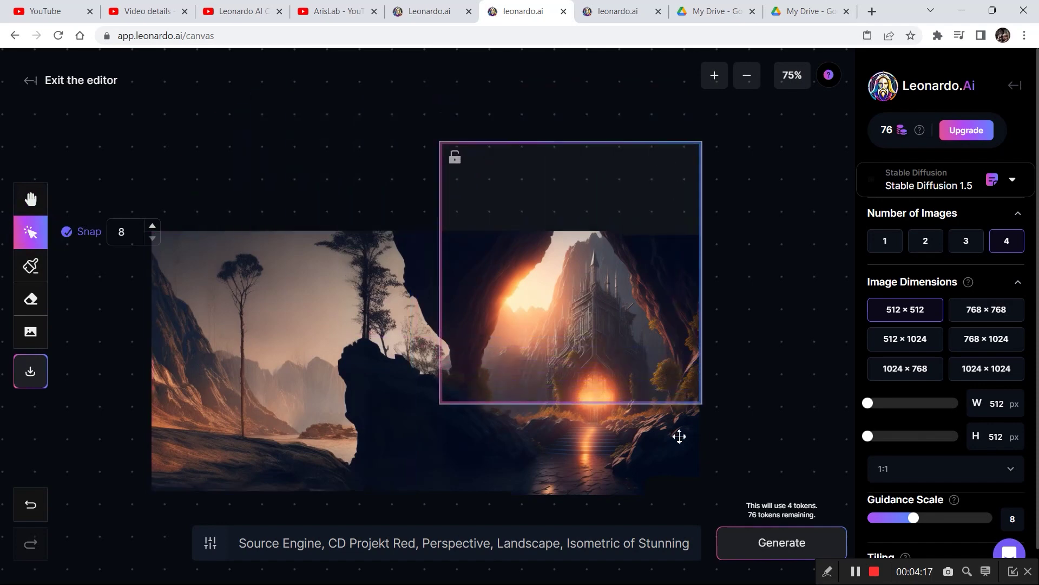
left_click(781, 542)
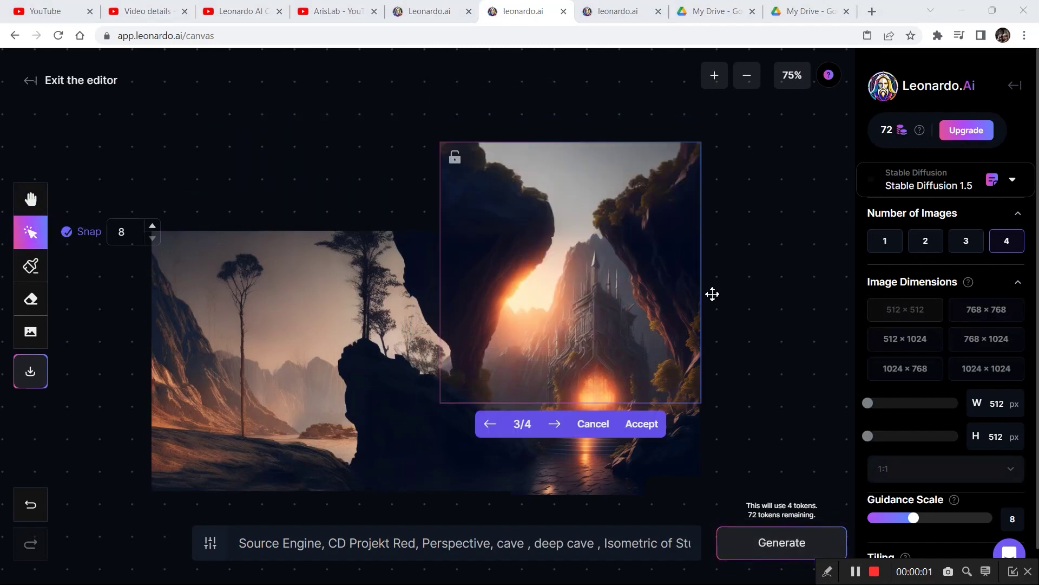
left_click(554, 423)
left_click(554, 424)
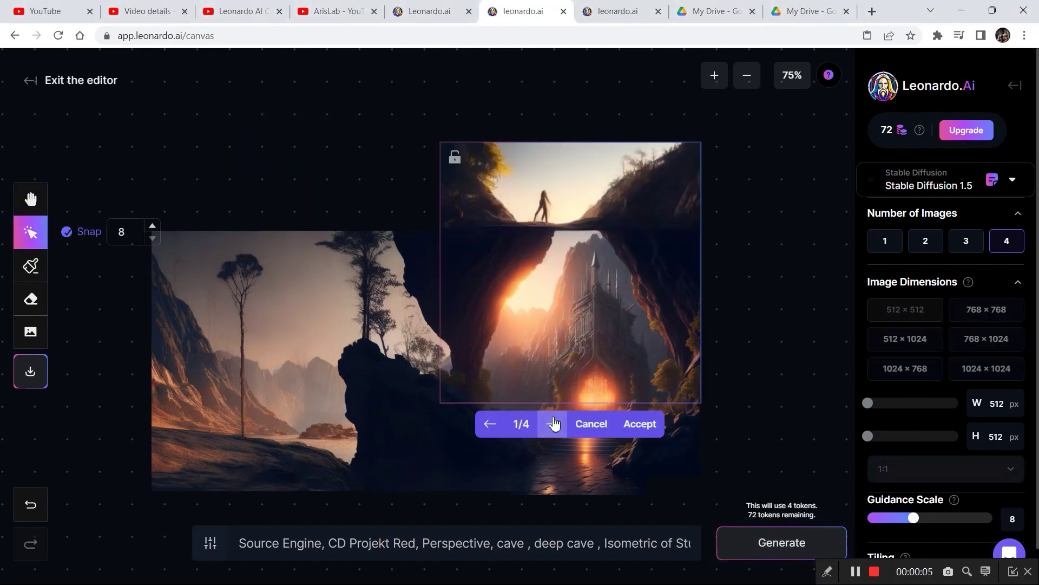
left_click(490, 424)
left_click(491, 424)
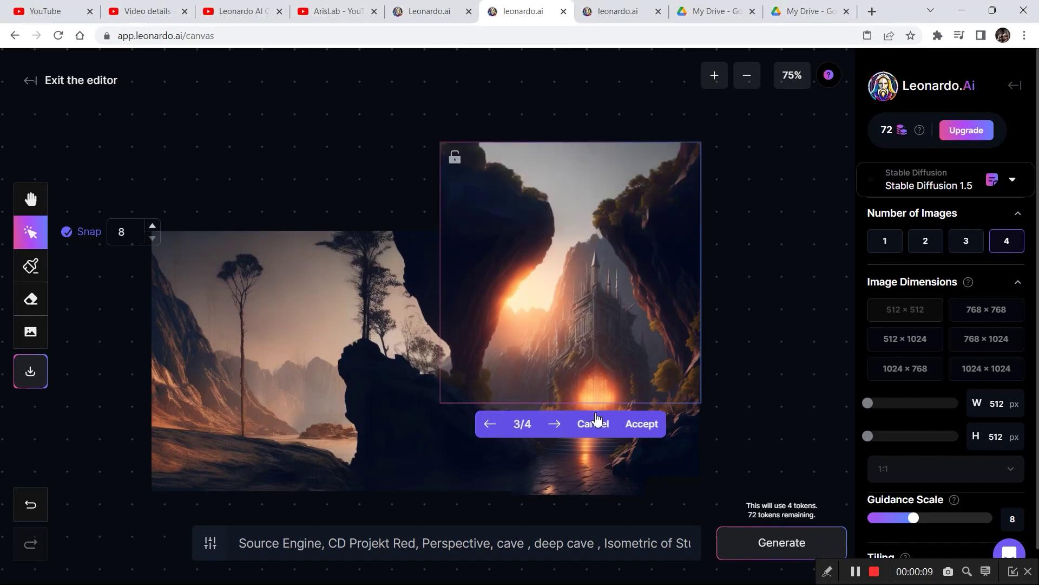
left_click(651, 427)
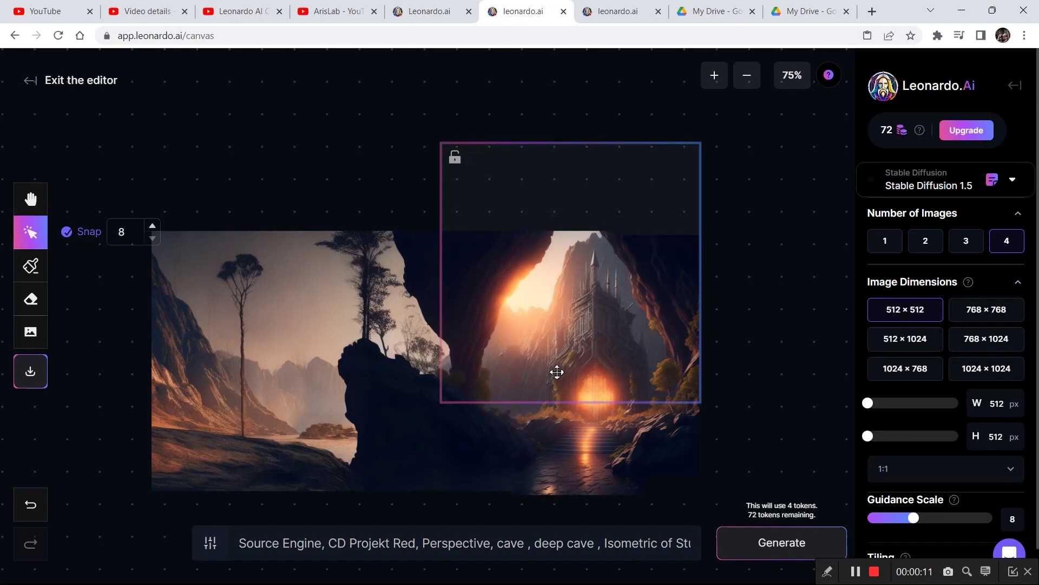
Generate a fill for the empty upper middle area and accept the chosen variant
left_click_drag(551, 292, 409, 290)
left_click(781, 545)
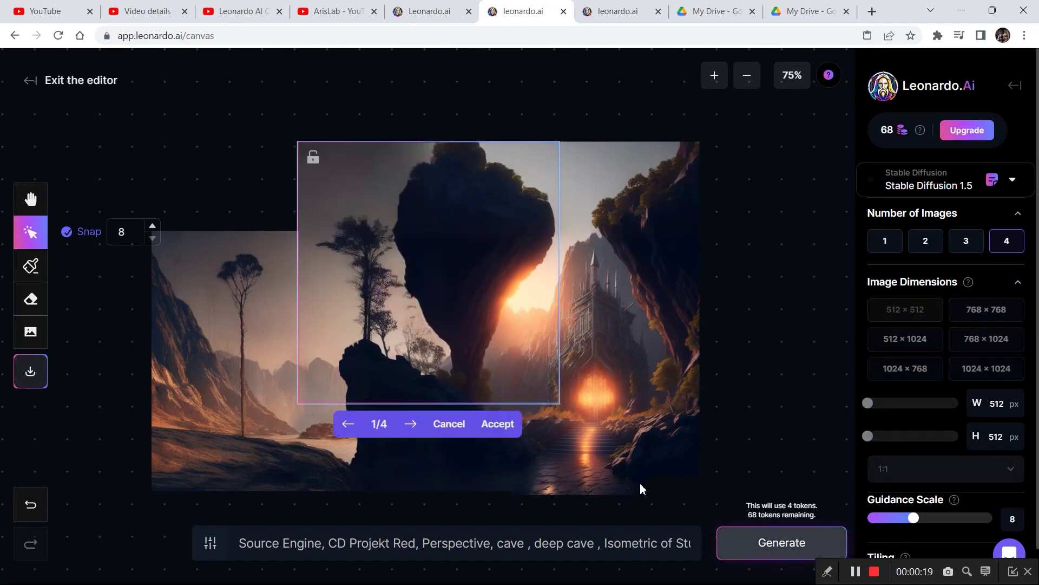
left_click(419, 437)
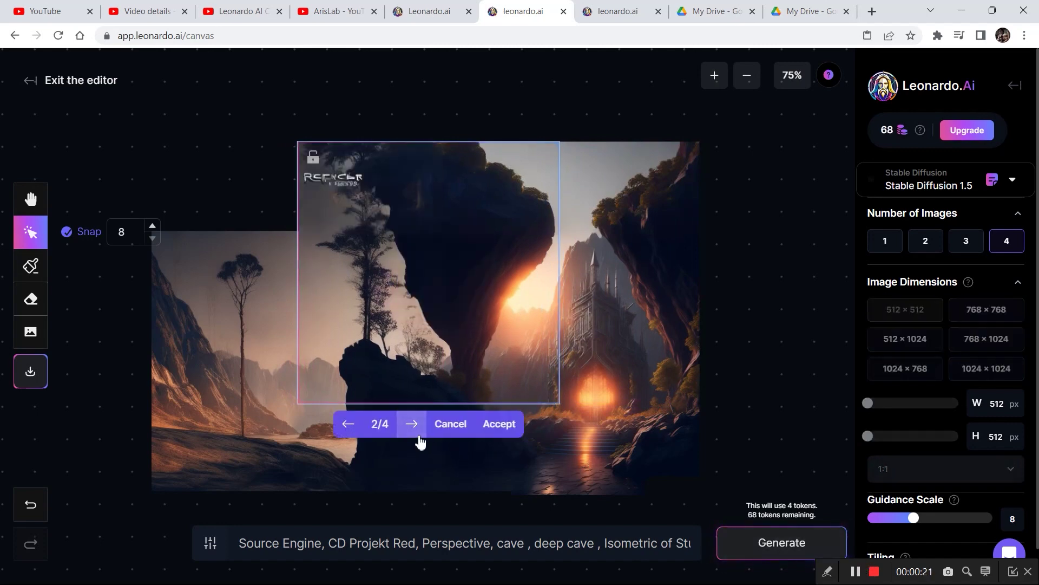
left_click(417, 437)
left_click(418, 440)
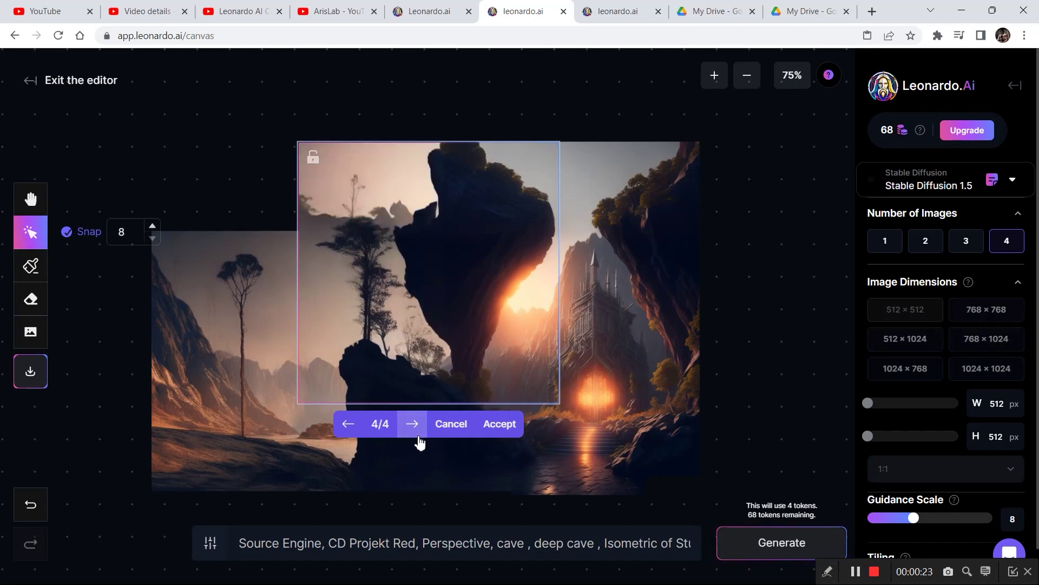
left_click(344, 423)
left_click(344, 423)
left_click(344, 424)
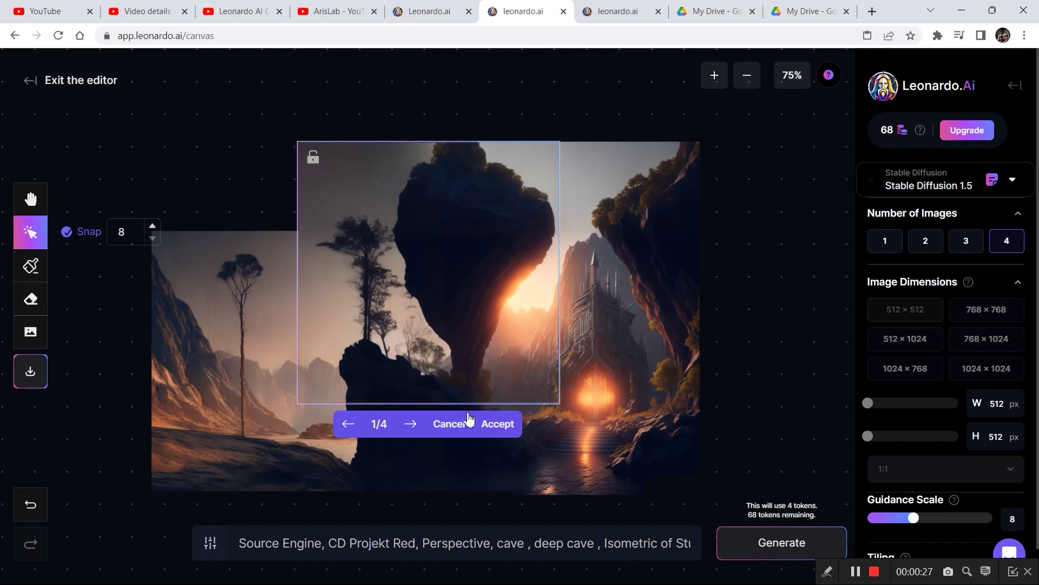
left_click(503, 432)
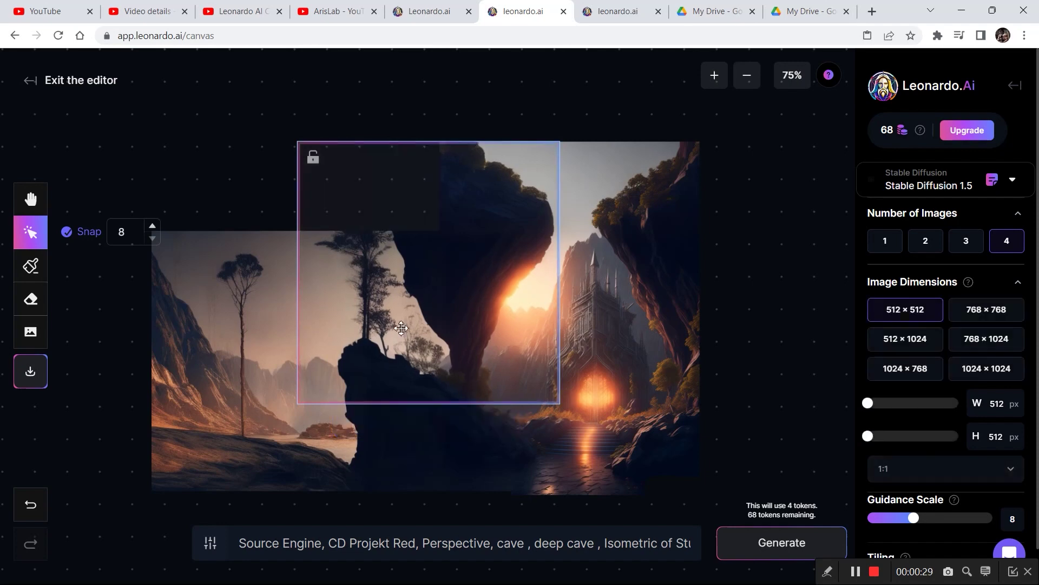
Generate sky above the left landscape, accept variant 1, and reposition the view and frame
left_click_drag(450, 313, 304, 318)
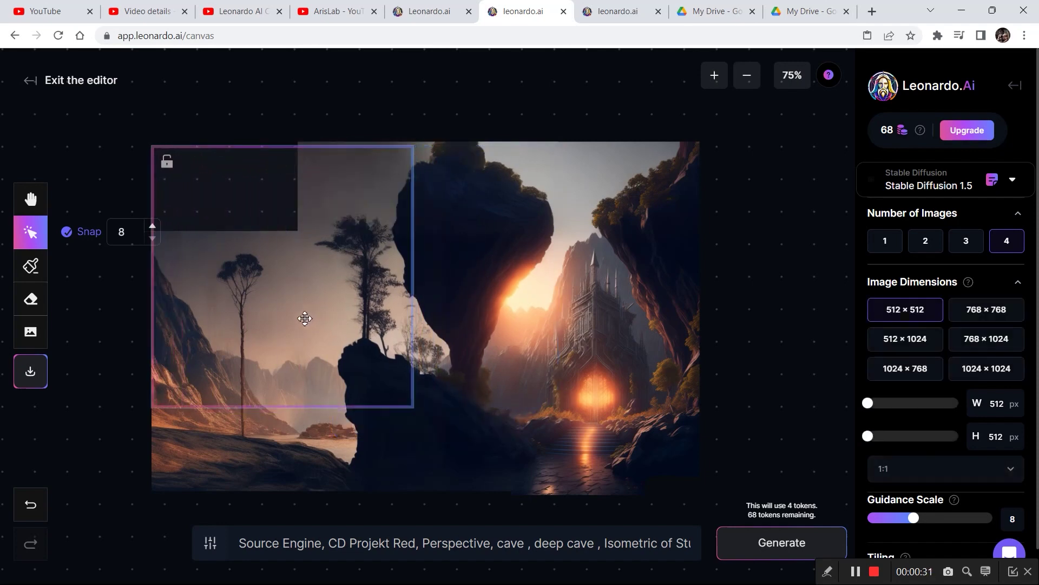
left_click_drag(300, 318, 298, 314)
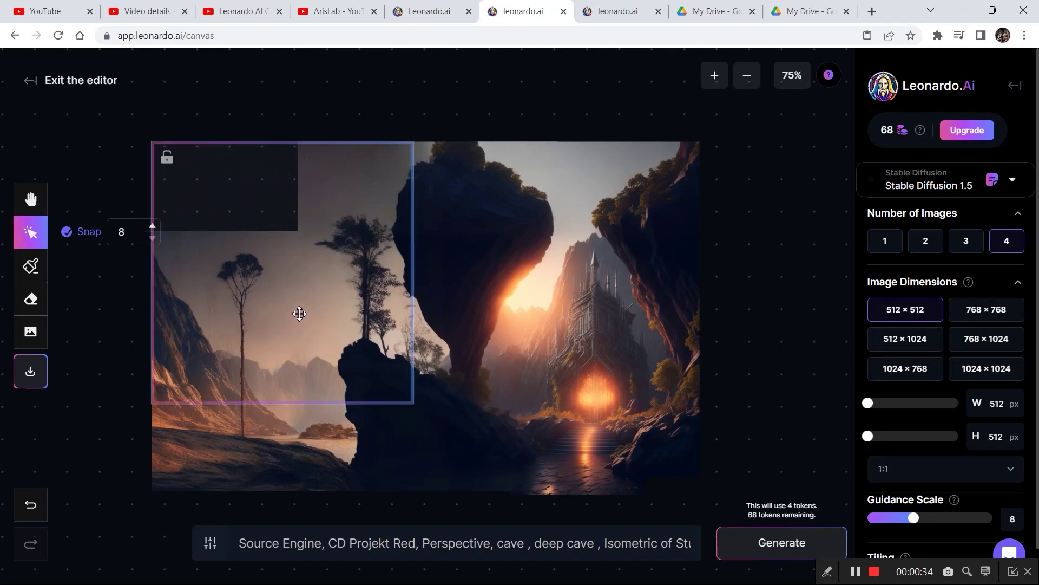
left_click(755, 540)
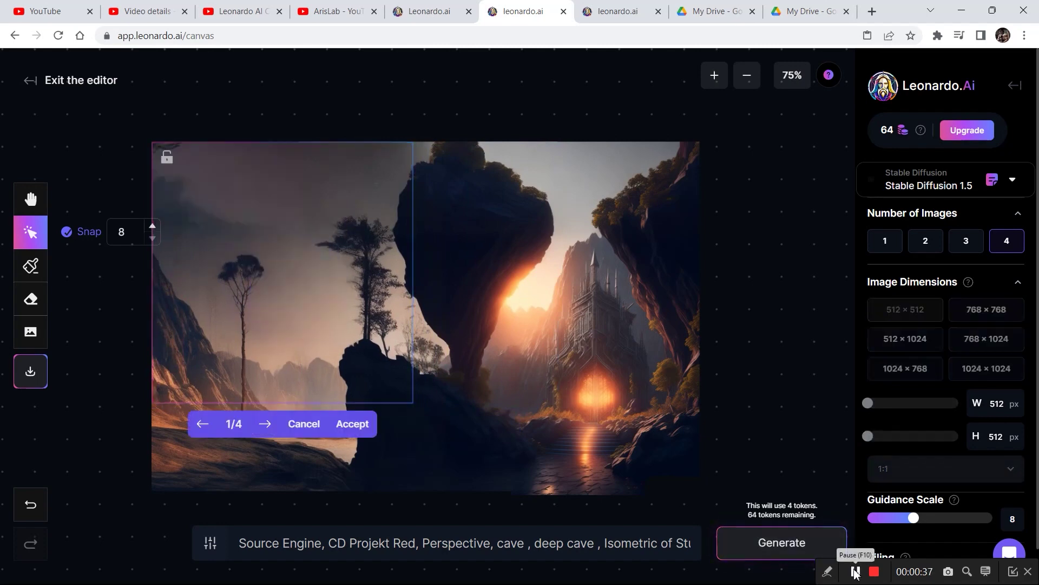
left_click(344, 423)
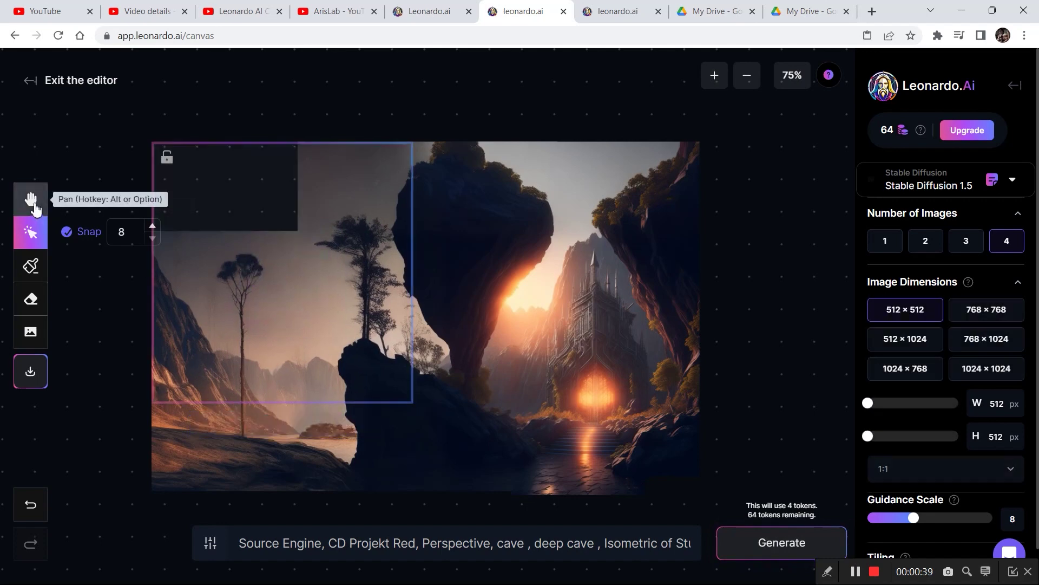
left_click(34, 208)
left_click_drag(578, 287, 582, 249)
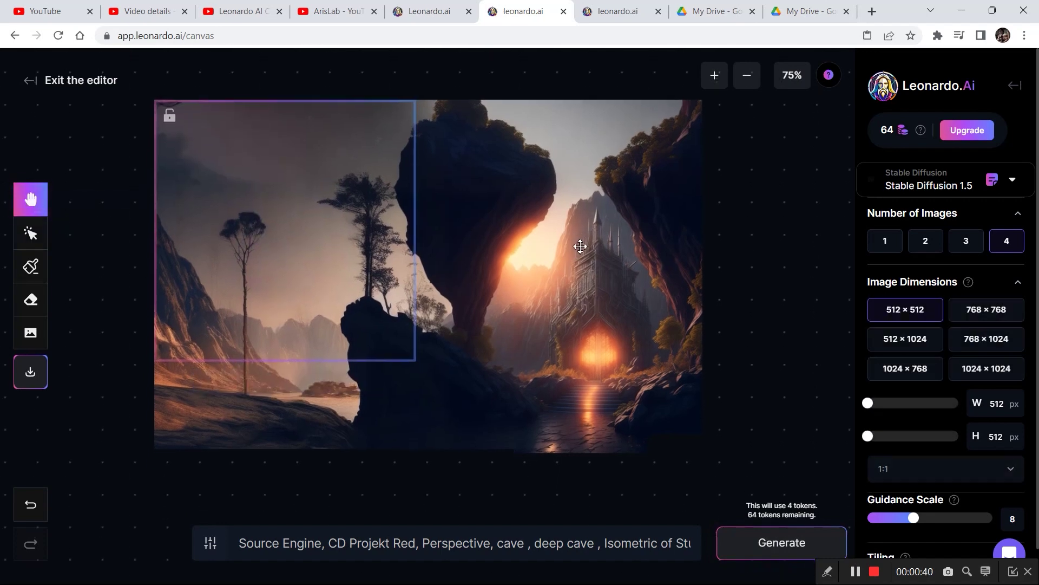
left_click(25, 238)
left_click_drag(329, 225, 63, 395)
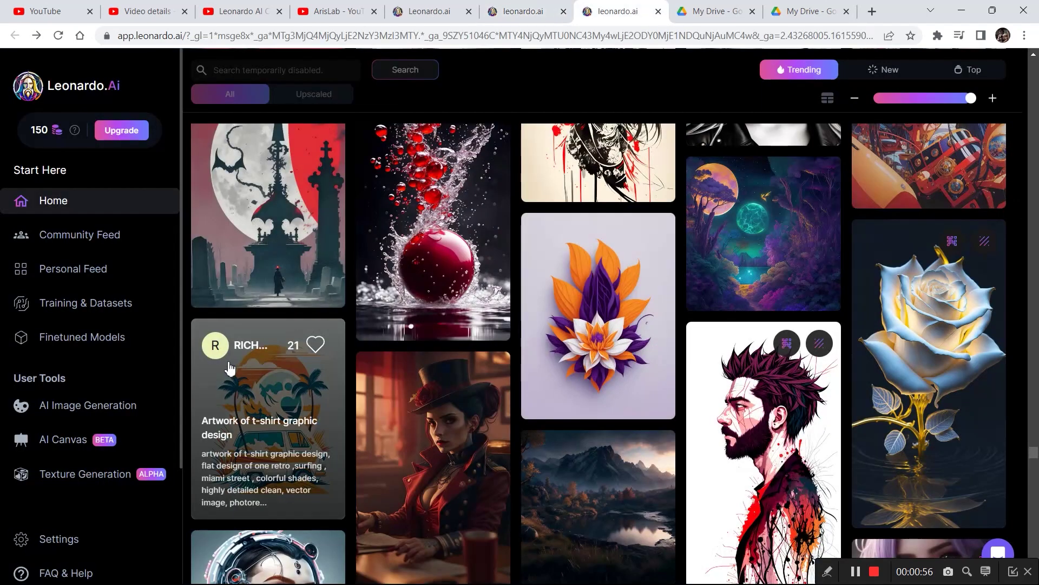
Open the cave-cottage Graffiti image's details from the Liked Feed, then return to the canvas tab
left_click(128, 275)
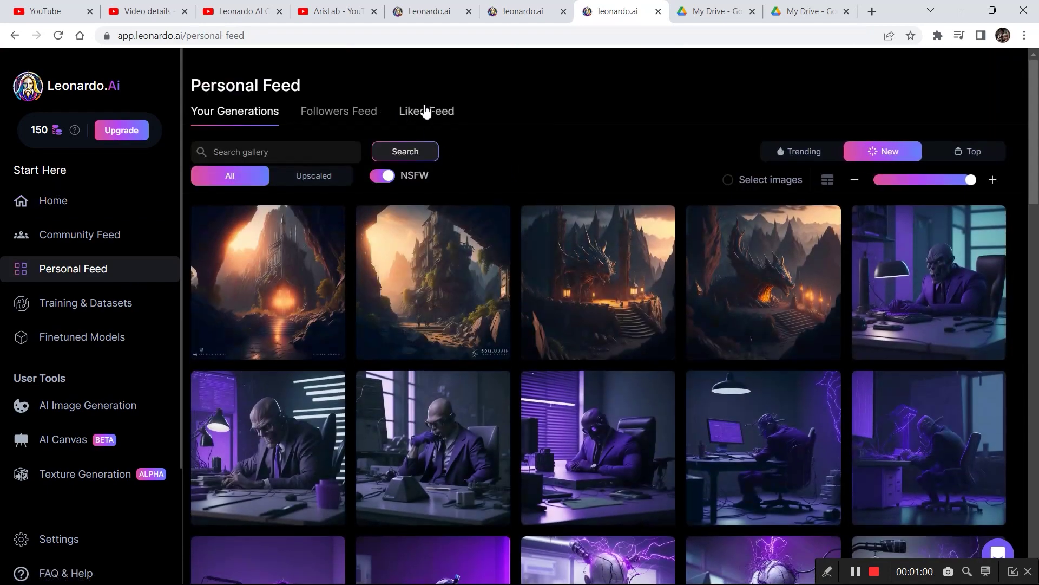
left_click(425, 112)
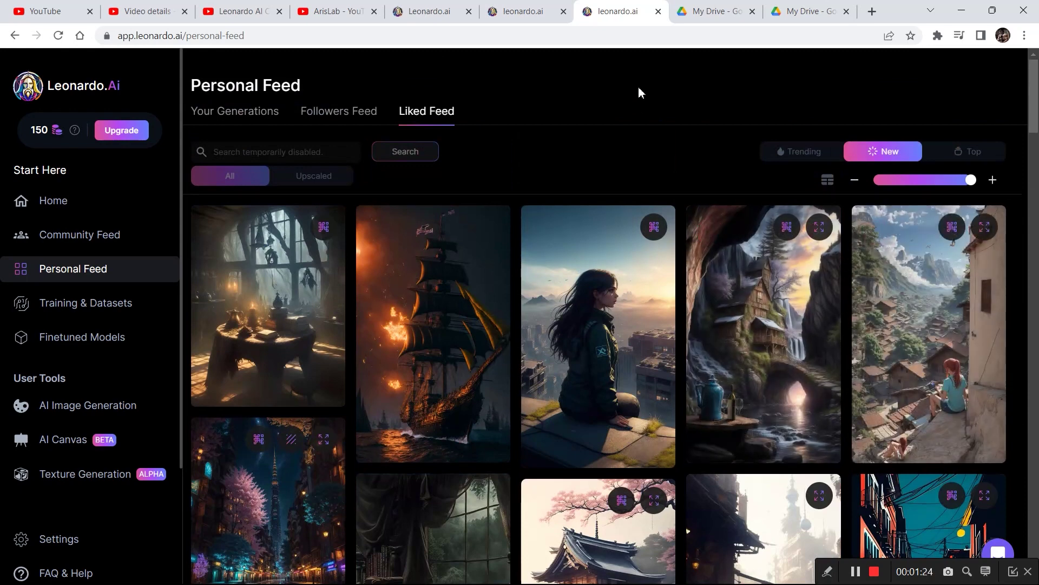
mouse_move(752, 269)
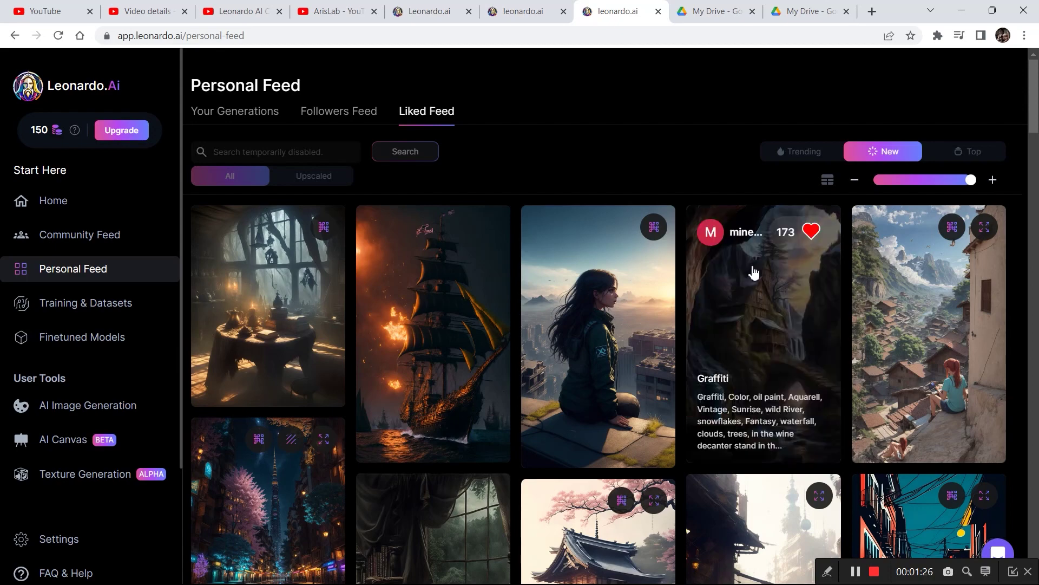
left_click(766, 338)
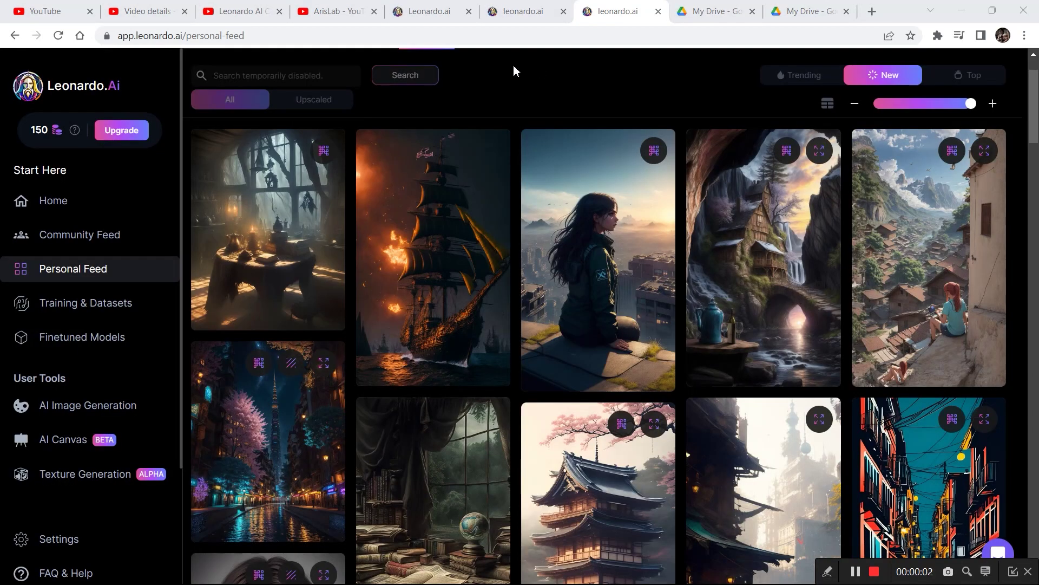
left_click(528, 13)
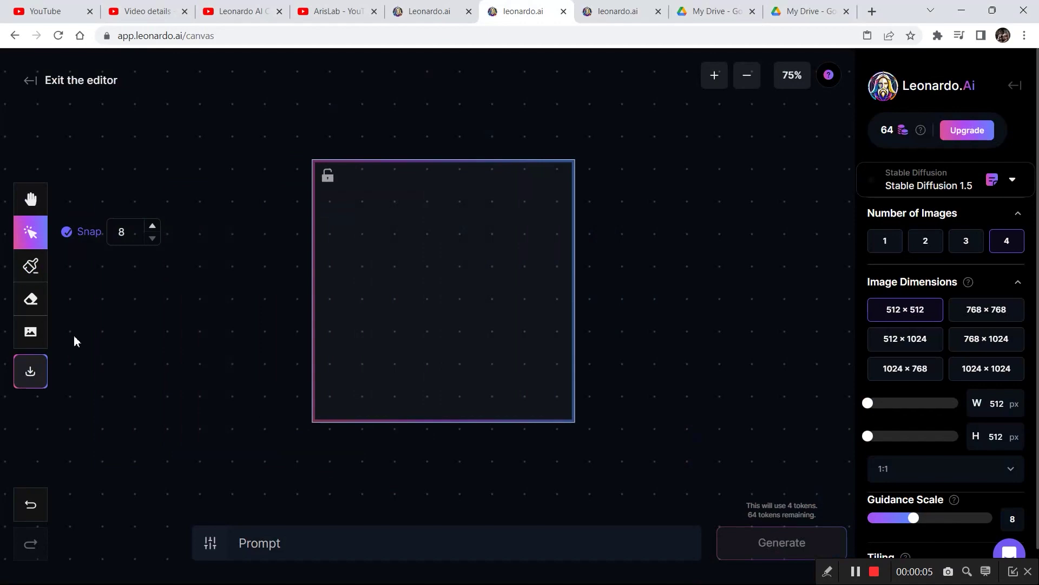
Upload the cave-cottage image from the computer, shrink it, and position it inside the generation frame
left_click(47, 336)
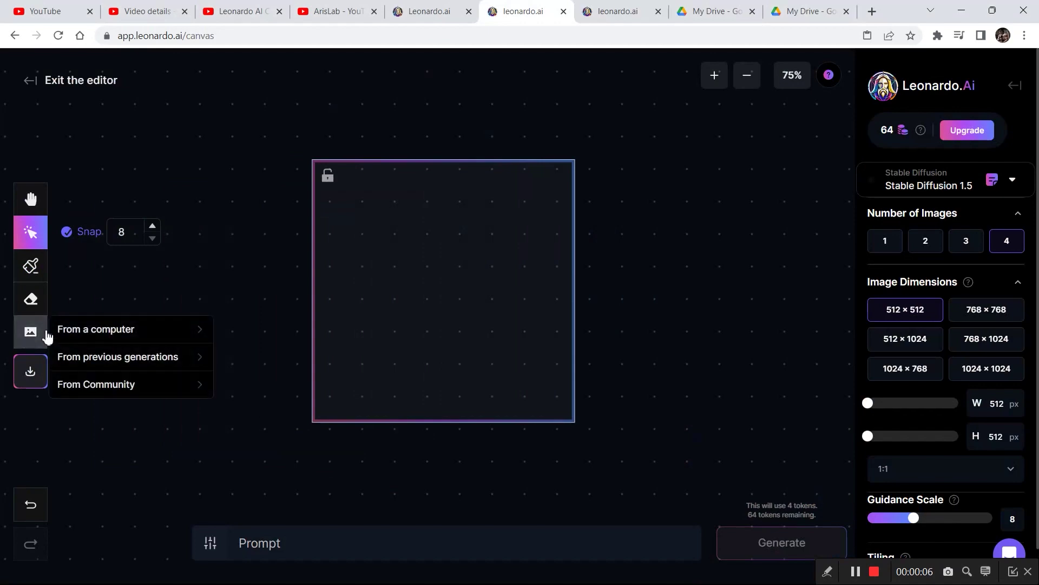
left_click(100, 329)
double_click(241, 210)
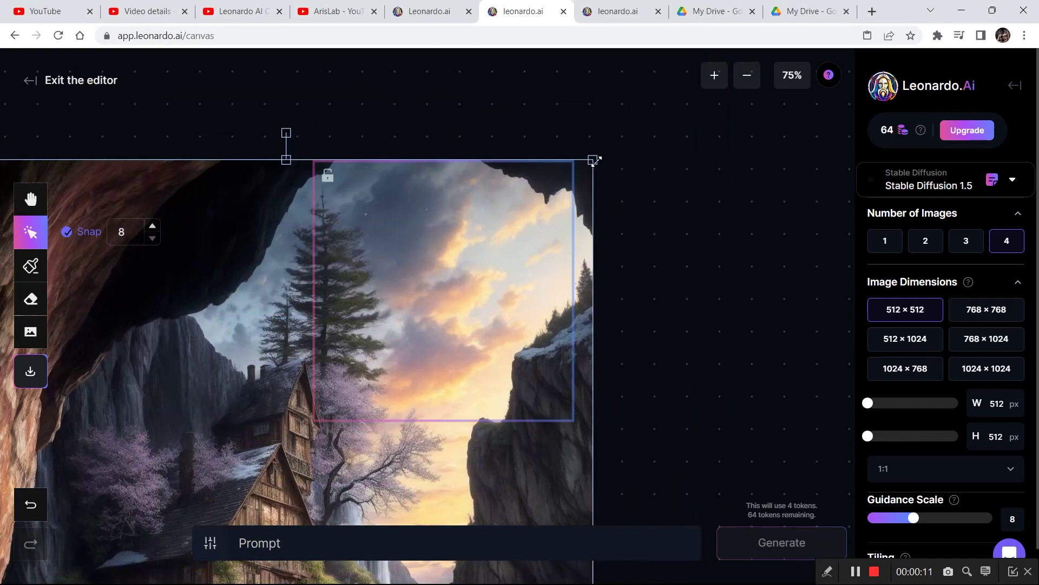
left_click_drag(594, 160, 498, 106)
left_click_drag(718, 95, 592, 304)
left_click_drag(504, 336, 487, 283)
left_click_drag(457, 412, 452, 200)
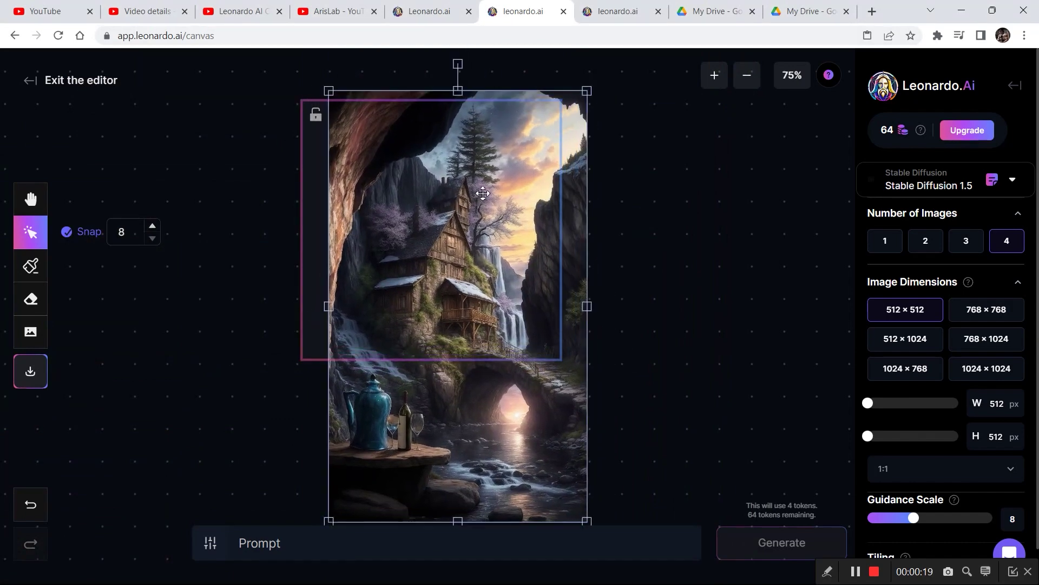
left_click(435, 13)
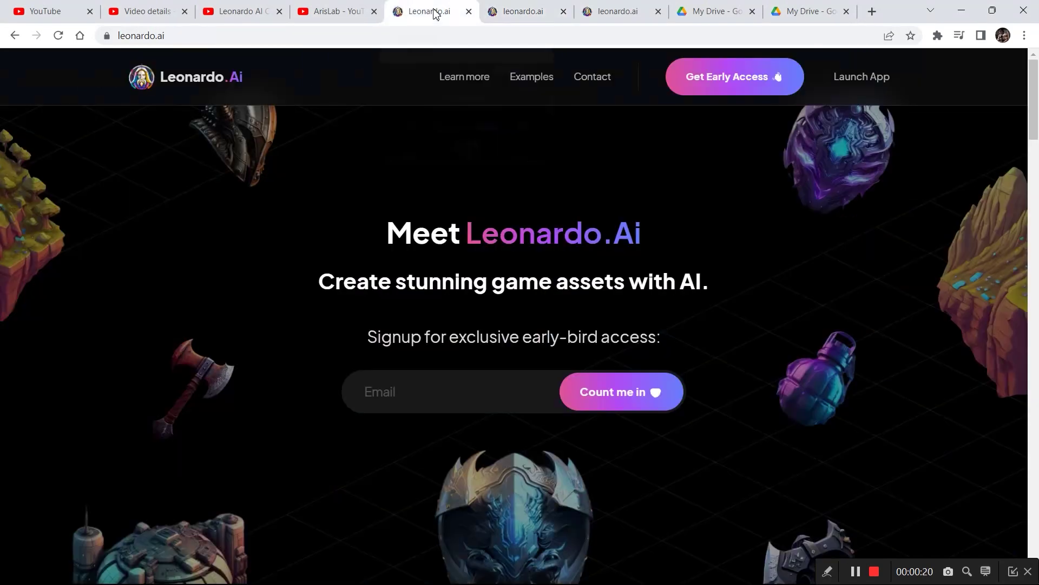
Copy the cave-cottage Graffiti image's prompt from its details in the personal feed
left_click(617, 7)
left_click(738, 210)
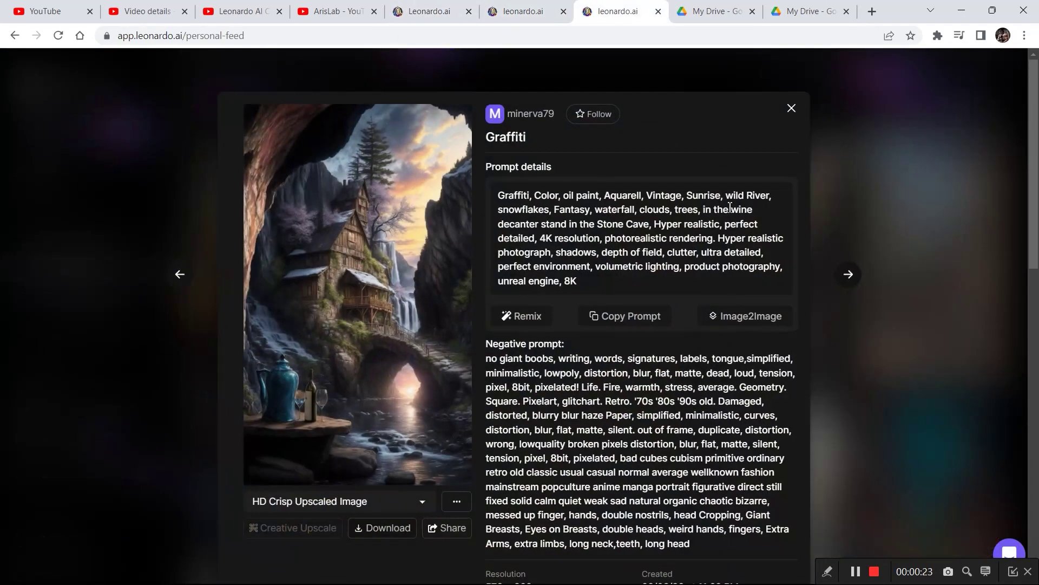
left_click(628, 320)
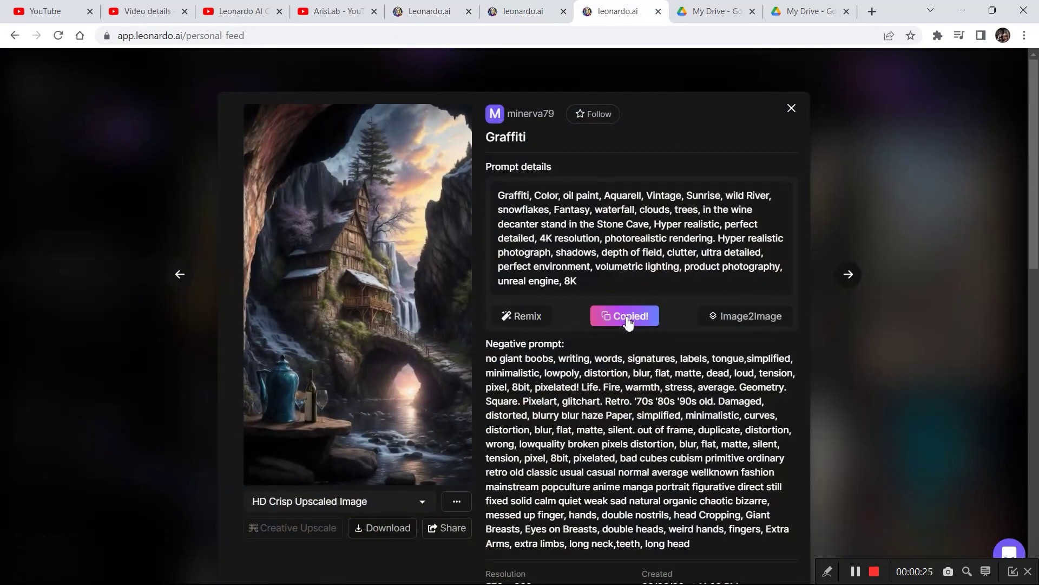
left_click(517, 8)
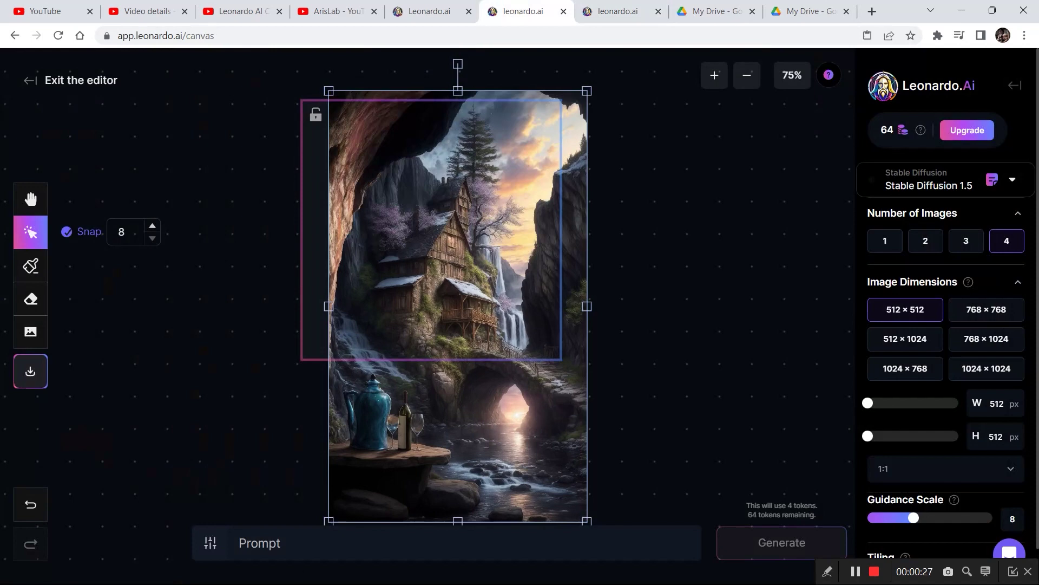
Paste the 'Graffiti, Color, oil paint' prompt and place the frame over the empty left side
left_click(326, 542)
key("ctrl+v")
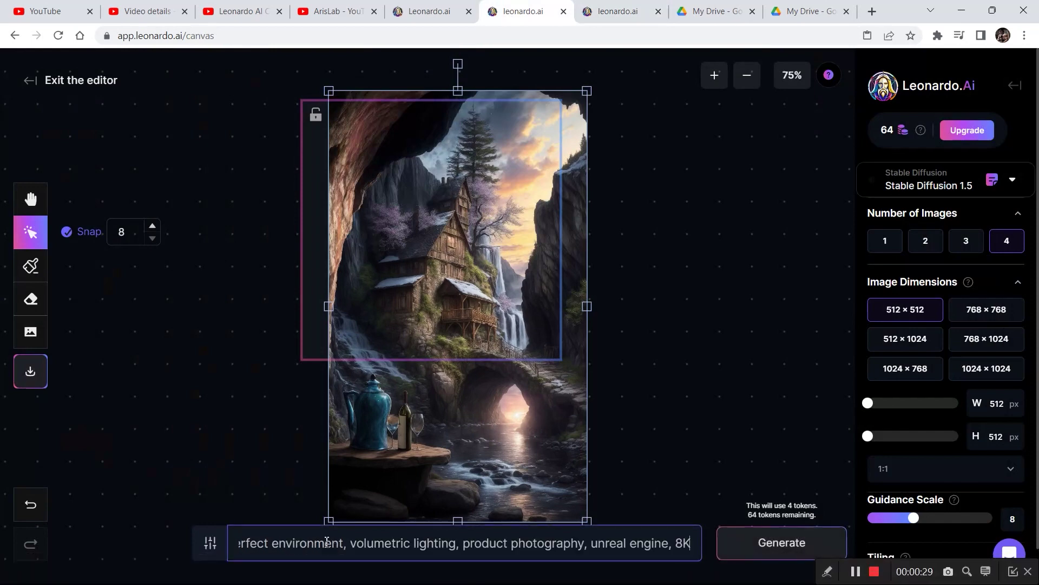
key("Left")
key("Left")
key("Left")
key("Left")
key("Left")
key("Left")
key("Left")
key("Left")
key("Left")
key("Left")
key("Left")
key("Left")
key("Left")
key("Left")
key("Left")
key("Left")
key("Left")
key("Left")
key("Left")
key("Left")
key("Left")
key("Left")
key("Left")
key("Left")
key("Left")
key("Left")
key("Left")
key("Left")
key("Left")
key("Left")
key("Left")
key("Left")
key("Left")
key("Left")
key("Left")
key("Left")
key("Left")
key("Left")
key("Left")
key("Left")
key("Left")
key("Left")
key("Left")
key("Left")
key("Left")
key("Left")
key("Left")
key("Left")
key("Left")
key("Left")
key("Left")
key("Left")
key("Left")
key("Left")
key("Left")
key("Left")
key("Left")
key("Left")
key("Left")
key("Left")
key("Left")
key("Left")
key("Left")
key("Left")
key("Left")
key("Left")
key("Left")
key("Left")
key("Left")
key("Left")
key("Left")
key("Left")
key("Left")
key("Left")
key("Left")
key("Left")
key("Left")
key("Left")
key("Left")
key("Left")
key("Left")
key("Left")
key("Left")
key("Left")
key("Left")
key("Left")
key("Left")
key("Left")
key("Left")
key("Left")
key("Left")
key("Left")
key("Left")
key("Left")
key("Left")
key("Left")
key("Left")
key("Left")
key("Left")
key("Left")
left_click_drag(460, 258, 371, 248)
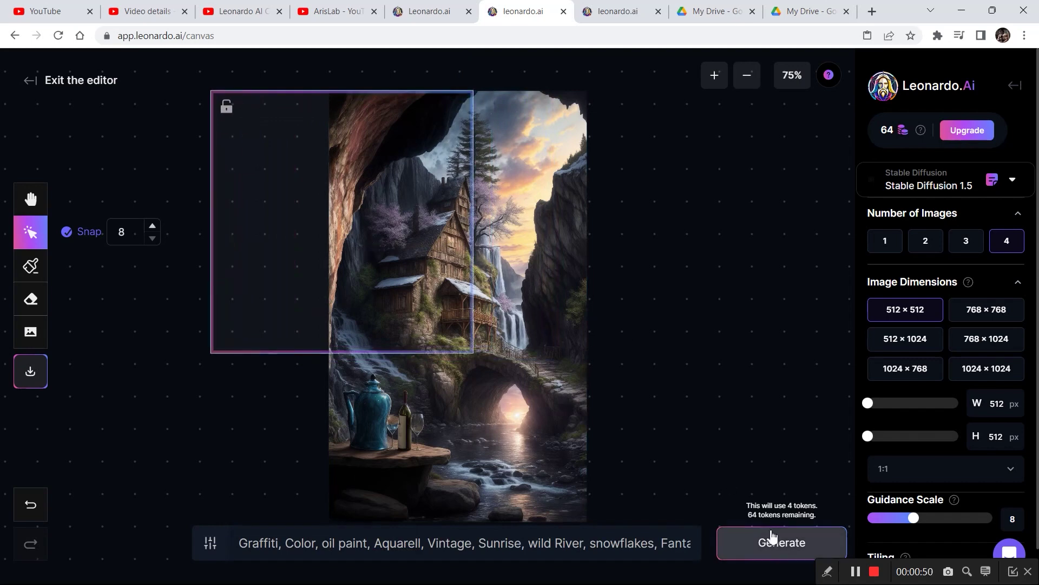
Generate fills for the upper-left and lower-left gaps beside the image and keep the result
left_click(781, 545)
left_click(856, 571)
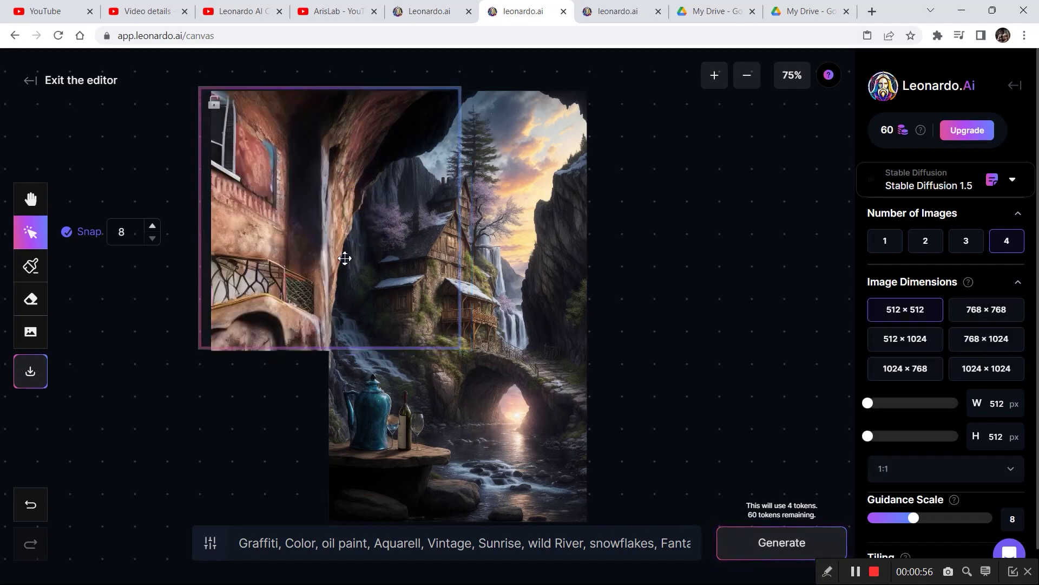
left_click_drag(348, 258, 355, 434)
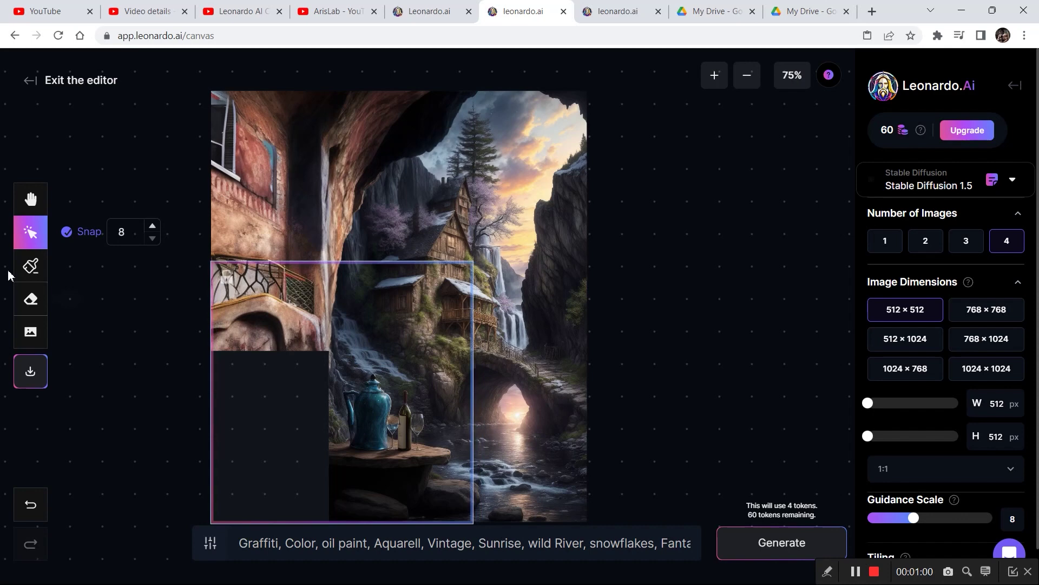
left_click(30, 199)
left_click_drag(574, 172, 592, 157)
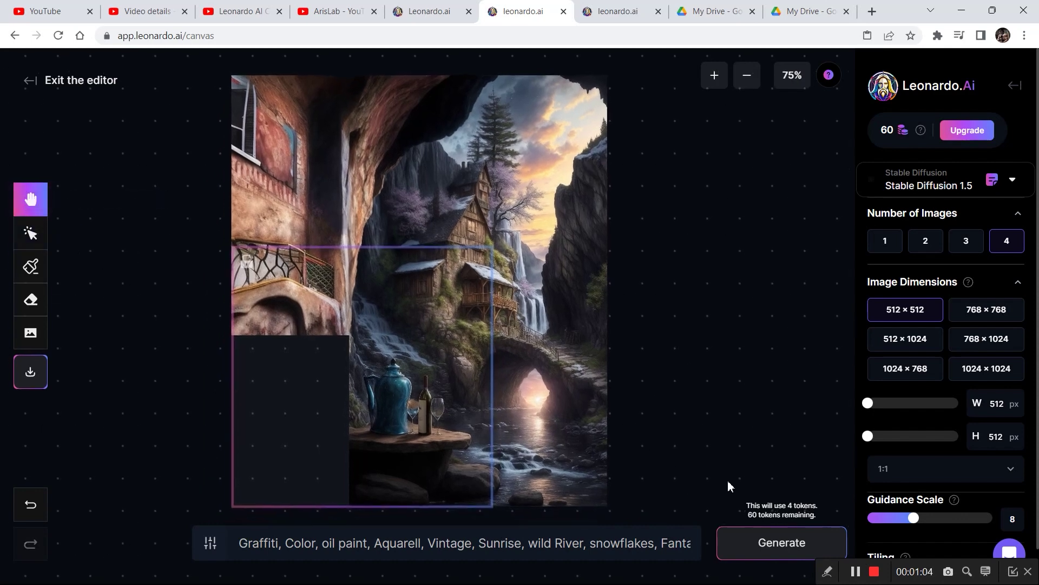
left_click(738, 541)
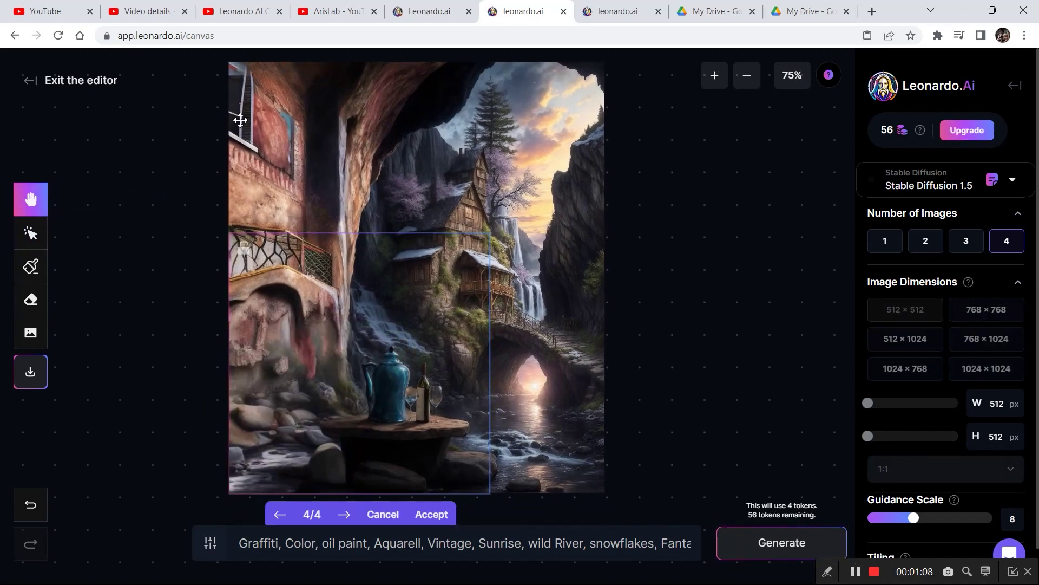
left_click(433, 514)
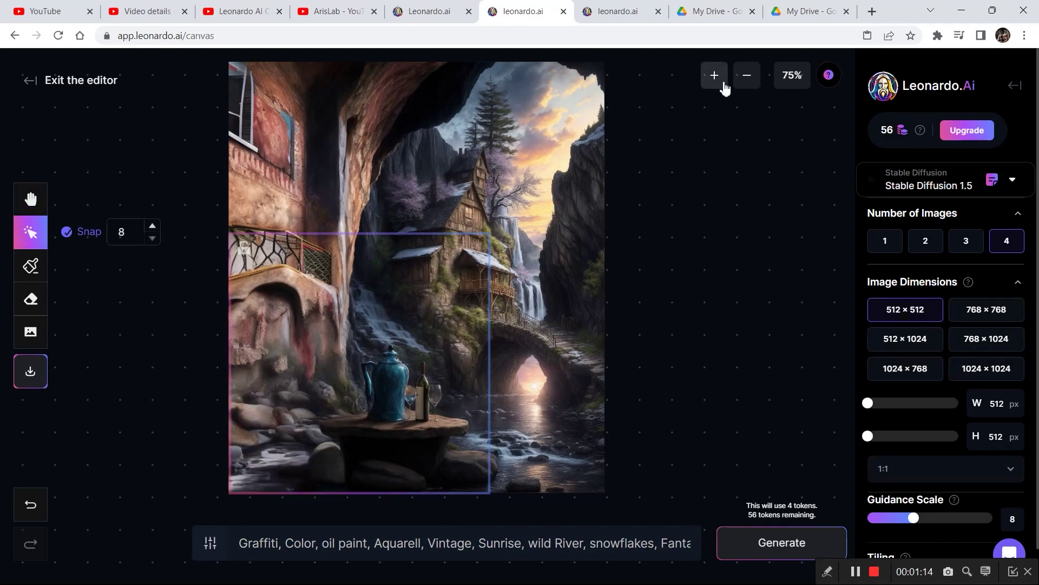
Zoom out to 50% and recentre the composite in view
left_click(746, 76)
left_click_drag(438, 194, 454, 195)
left_click(30, 199)
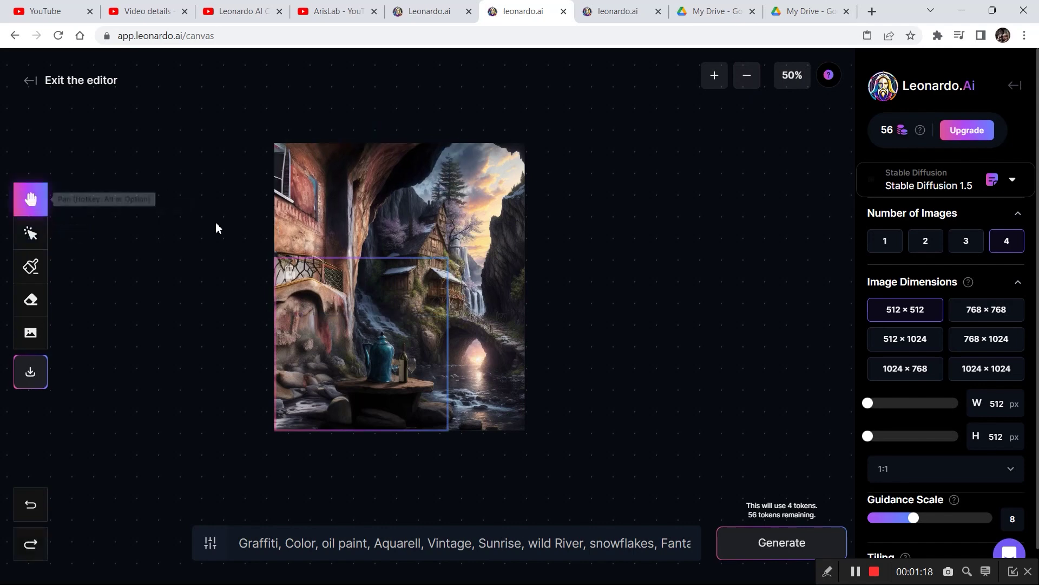
left_click_drag(287, 229, 342, 196)
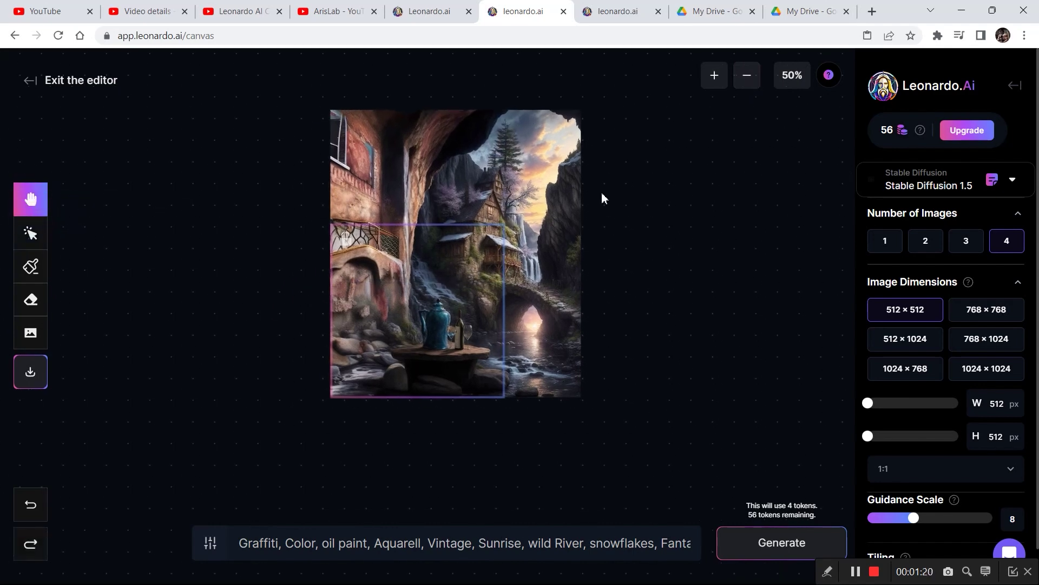
Generate a fill for the upper-right gap and accept variant 4 of 4 with the snowy peak
left_click_drag(498, 178, 432, 190)
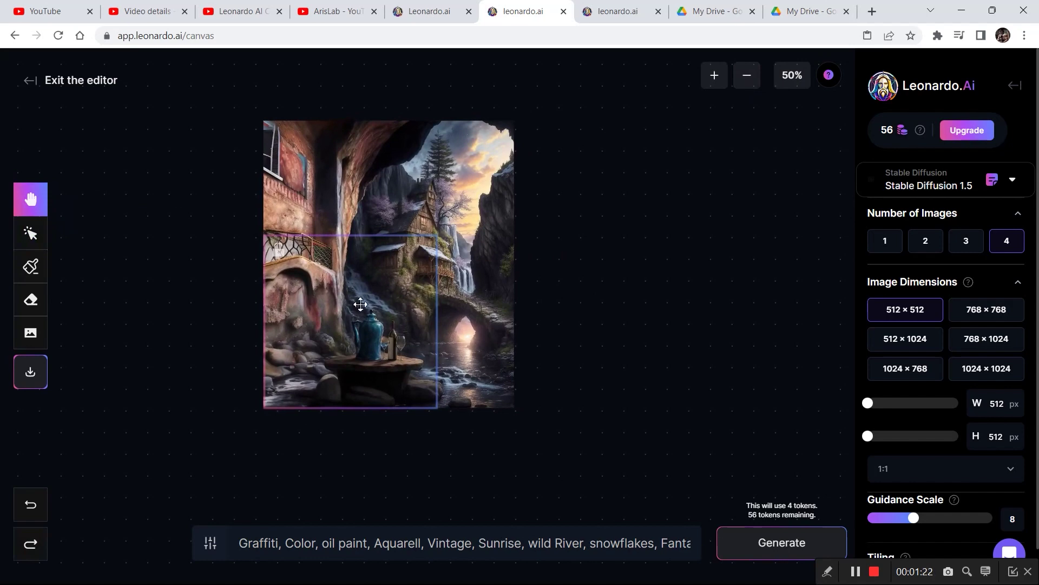
left_click(36, 241)
left_click_drag(364, 241, 528, 133)
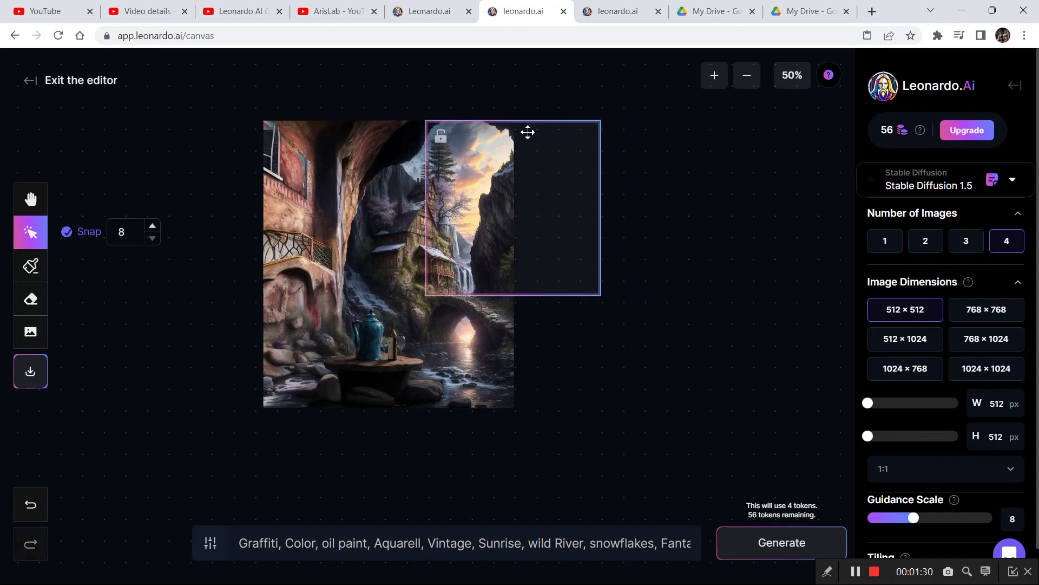
left_click(768, 541)
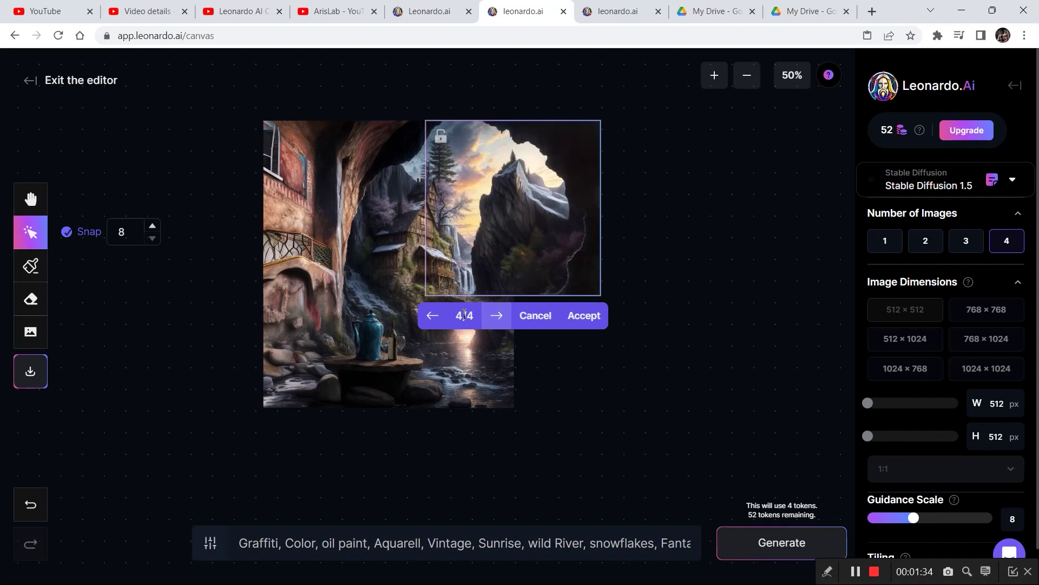
left_click(433, 316)
left_click(433, 316)
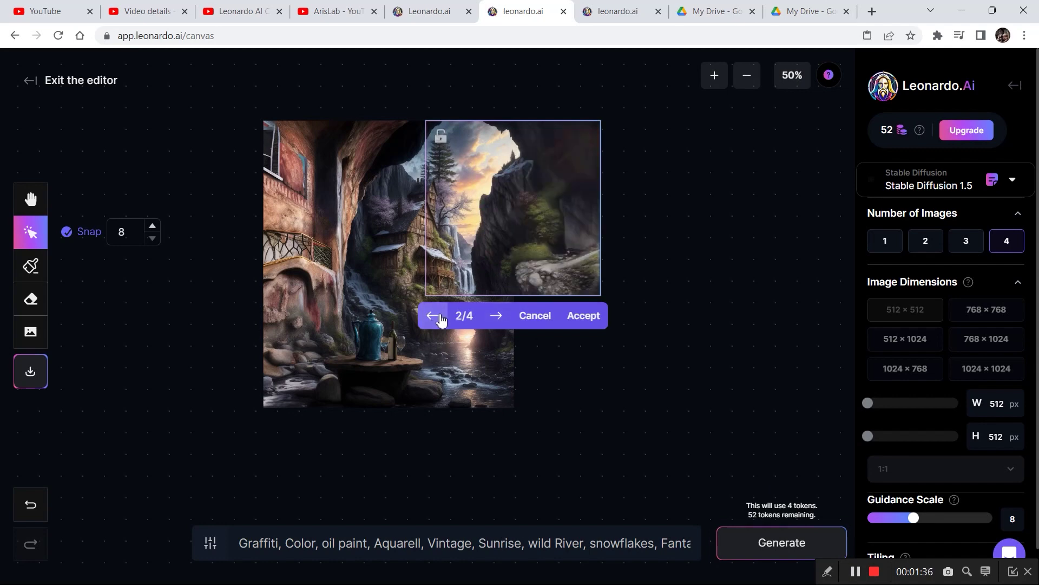
left_click(442, 320)
left_click(496, 320)
left_click(496, 320)
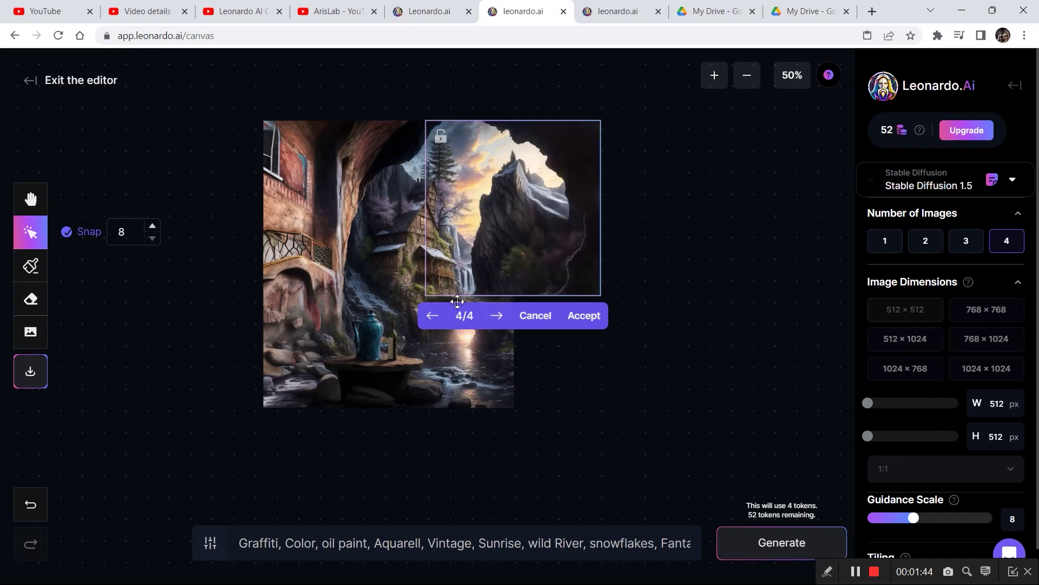
left_click(576, 316)
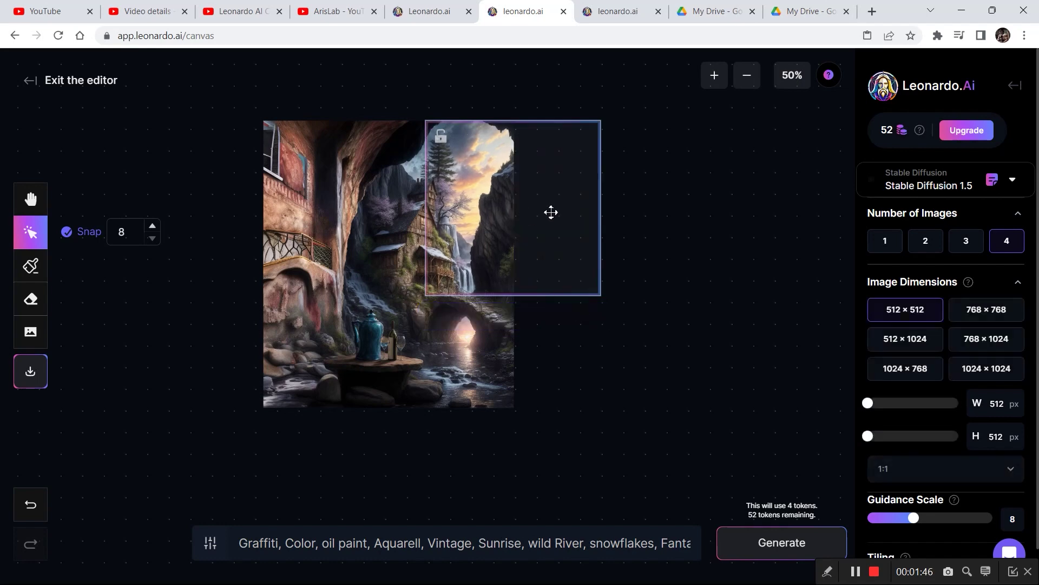
left_click_drag(551, 212, 547, 324)
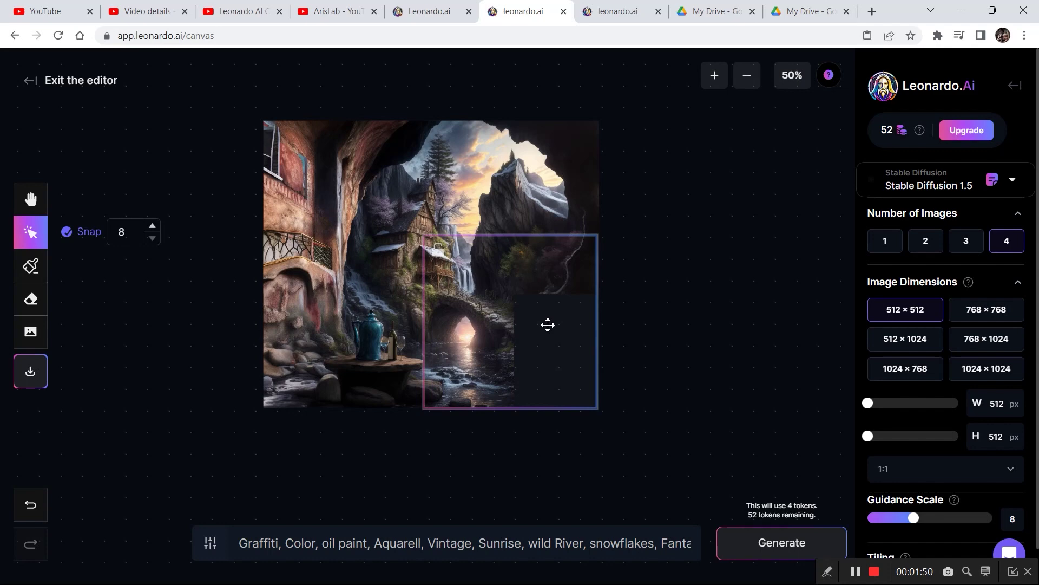
Generate and keep a rocky riverbank fill for the lower-right gap, zooming to 75%
left_click(749, 541)
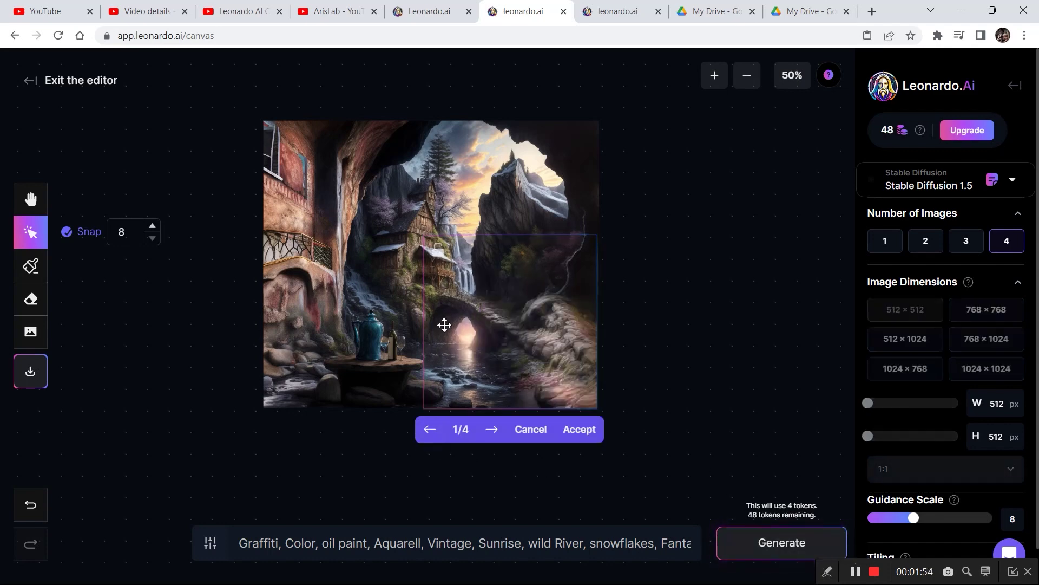
left_click(577, 430)
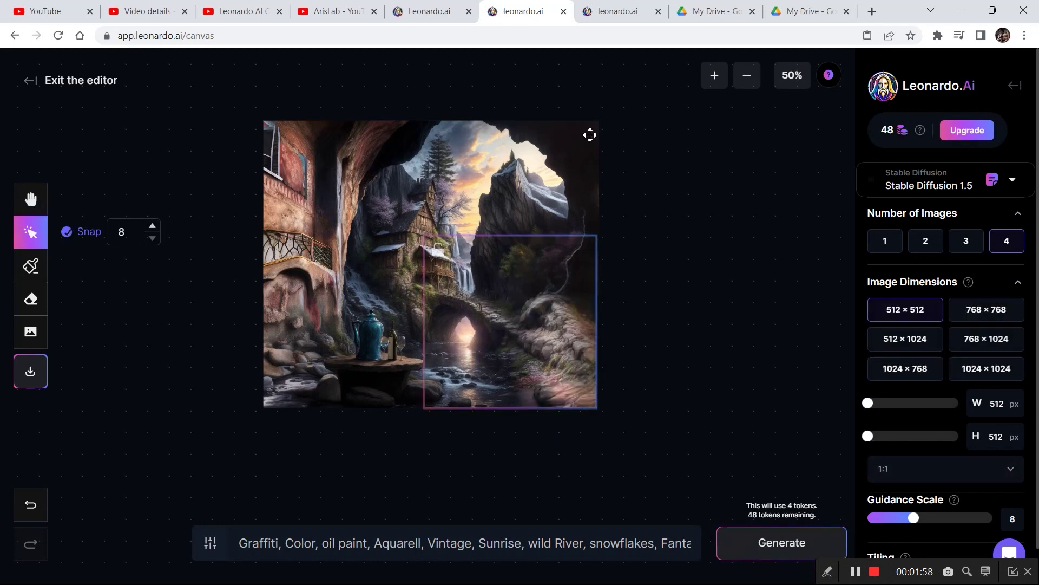
left_click(716, 76)
left_click(43, 196)
Pan the whole composite into view and download the finished artwork
left_click_drag(308, 99, 465, 153)
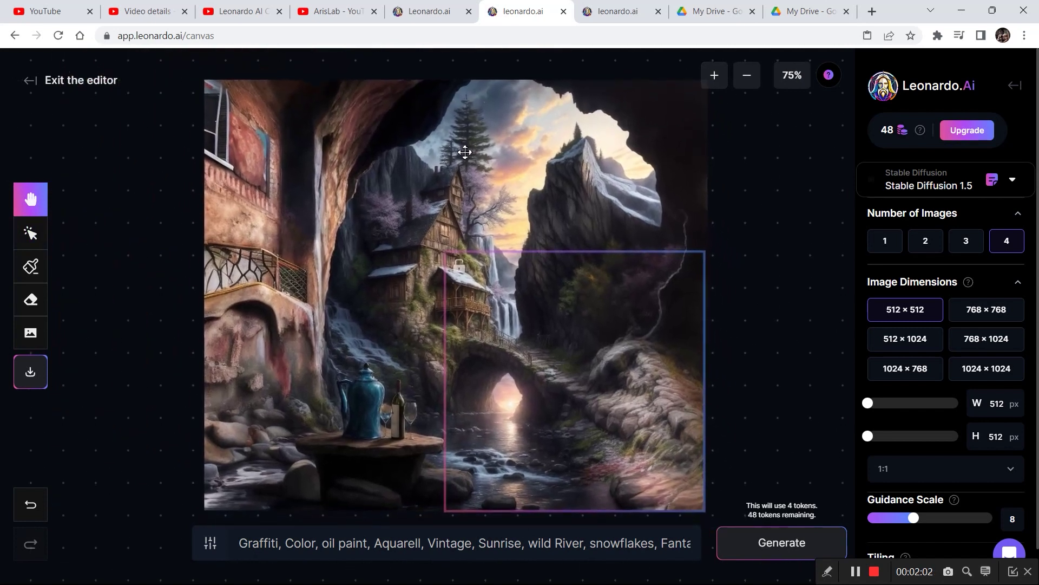
left_click(30, 374)
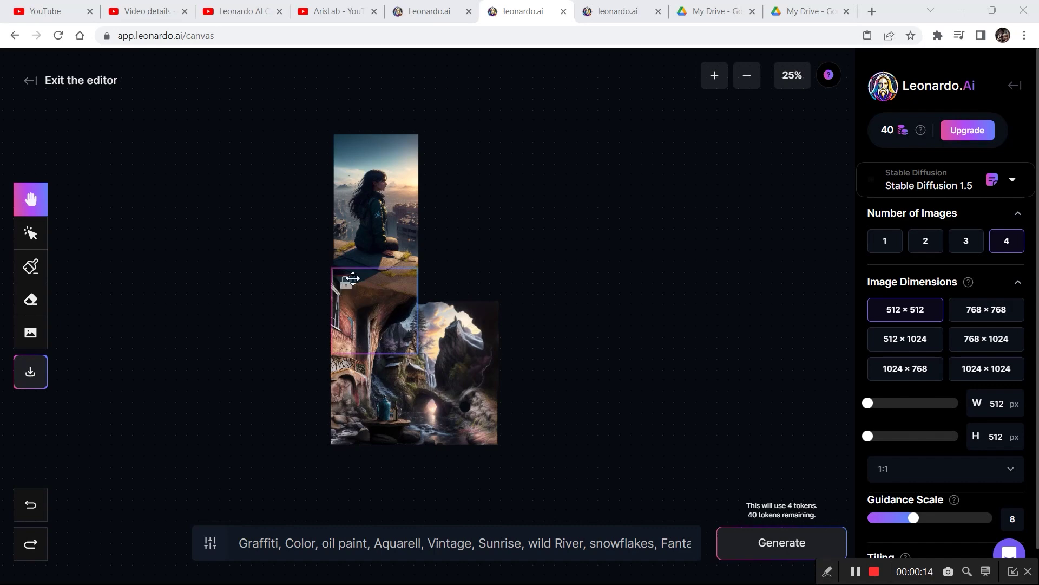
left_click(31, 299)
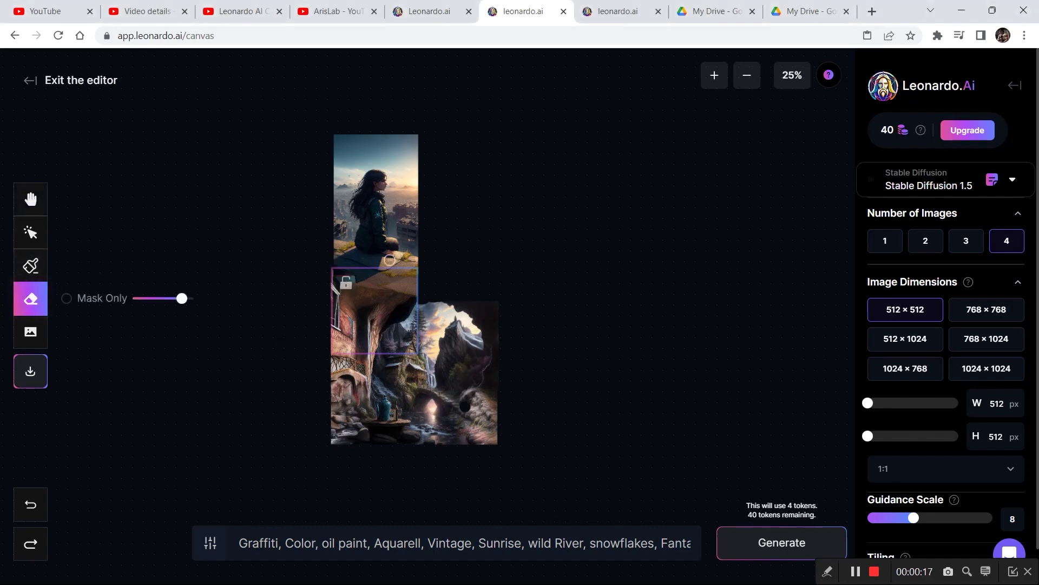
Erase strips along the girl picture's bottom and the lower image's top, then undo both
mouse_move(396, 268)
left_mouse_down()
mouse_move(416, 263)
mouse_move(333, 255)
mouse_move(343, 262)
left_mouse_up()
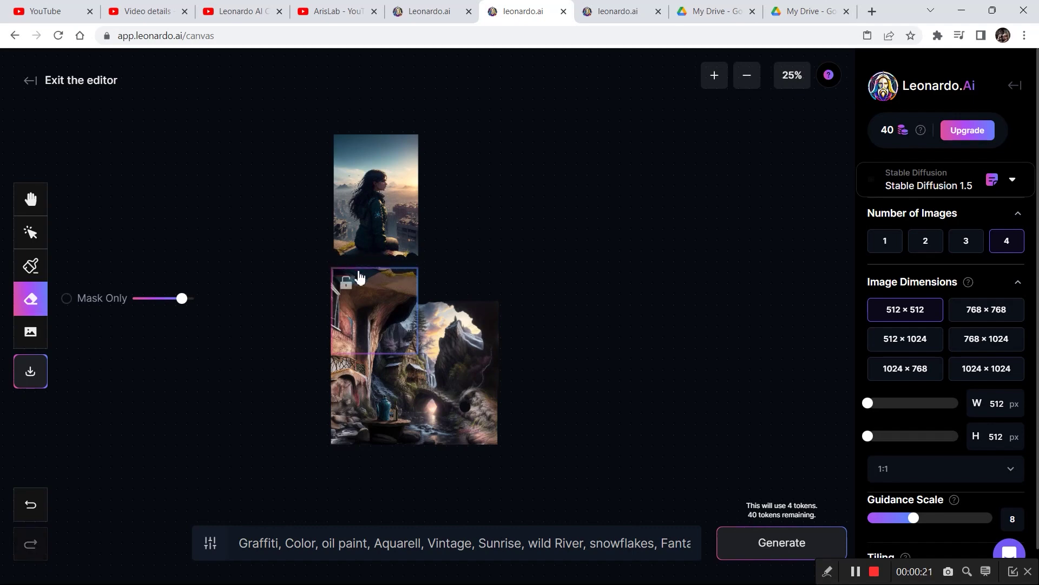
left_click_drag(406, 280, 390, 268)
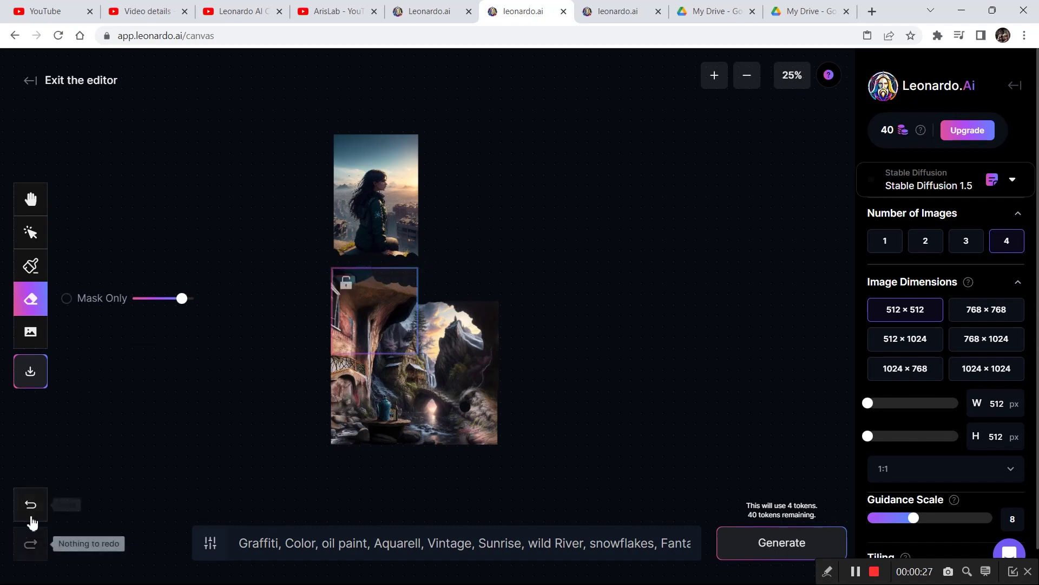
left_click(36, 512)
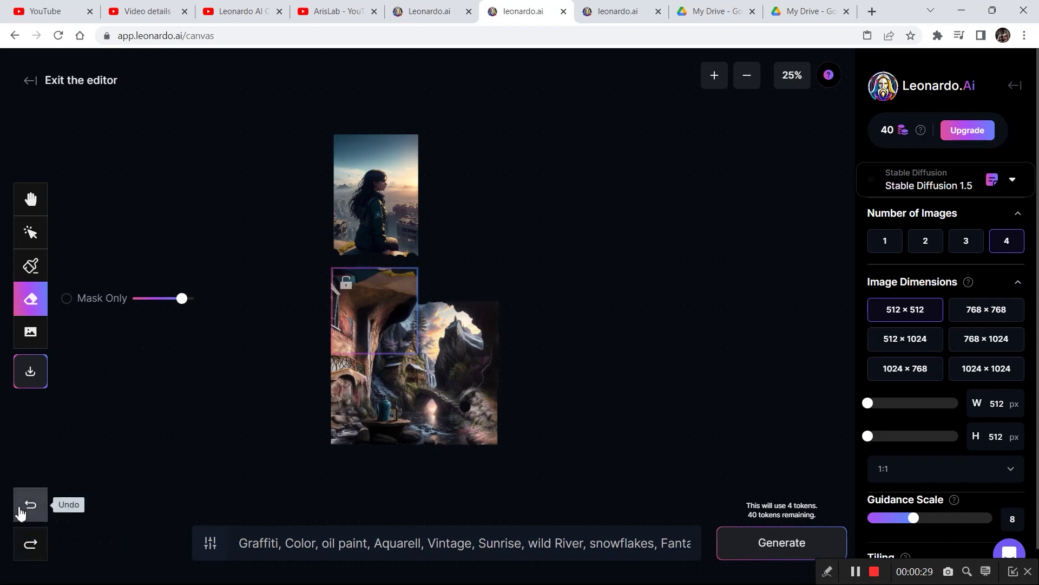
left_click(33, 511)
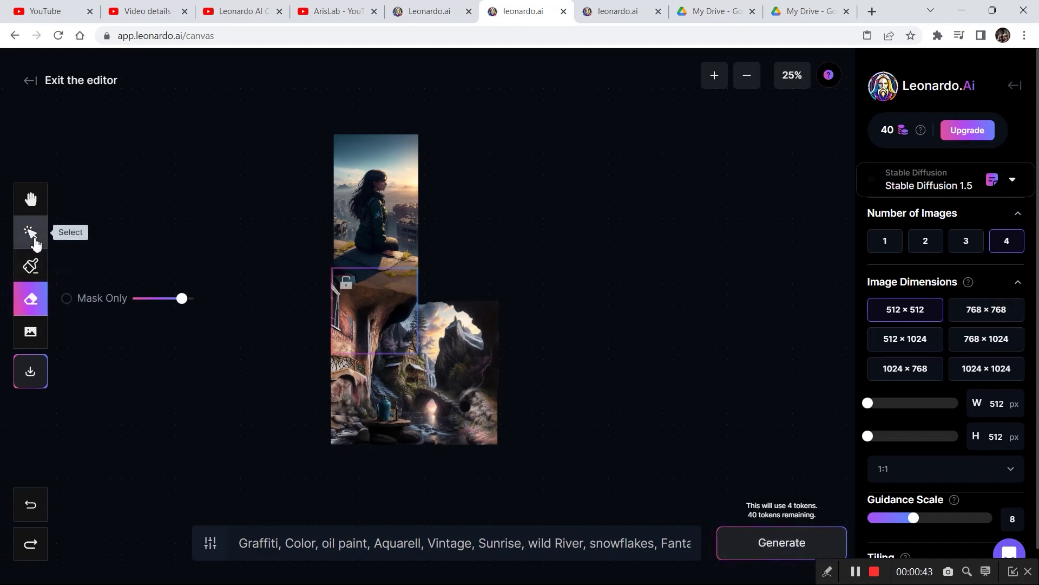
Move the generation area over the cave image's top and erase its upper-left edge
left_click(31, 232)
left_click_drag(377, 303, 441, 299)
left_click(30, 299)
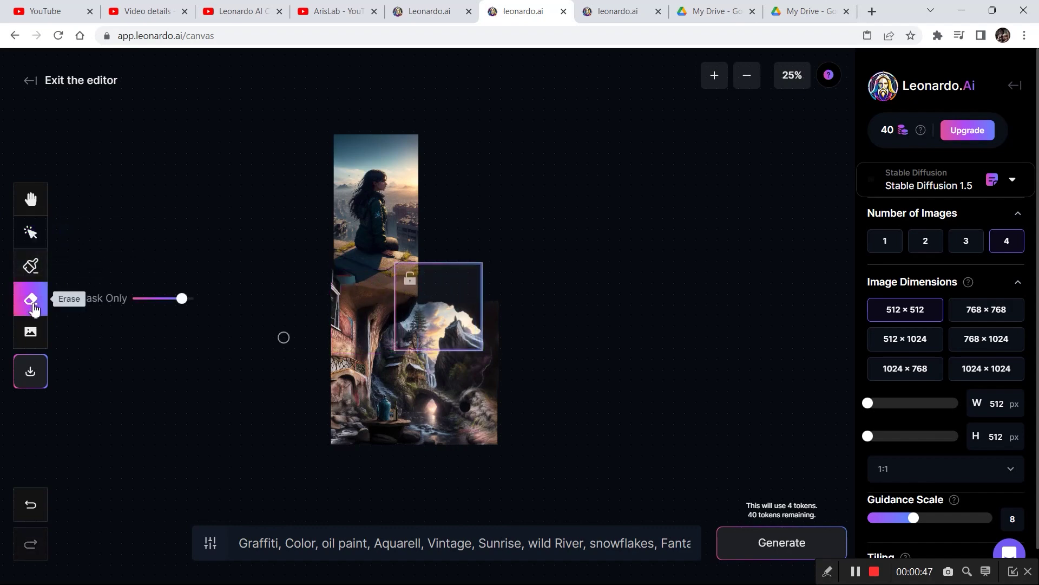
left_click_drag(421, 293, 432, 302)
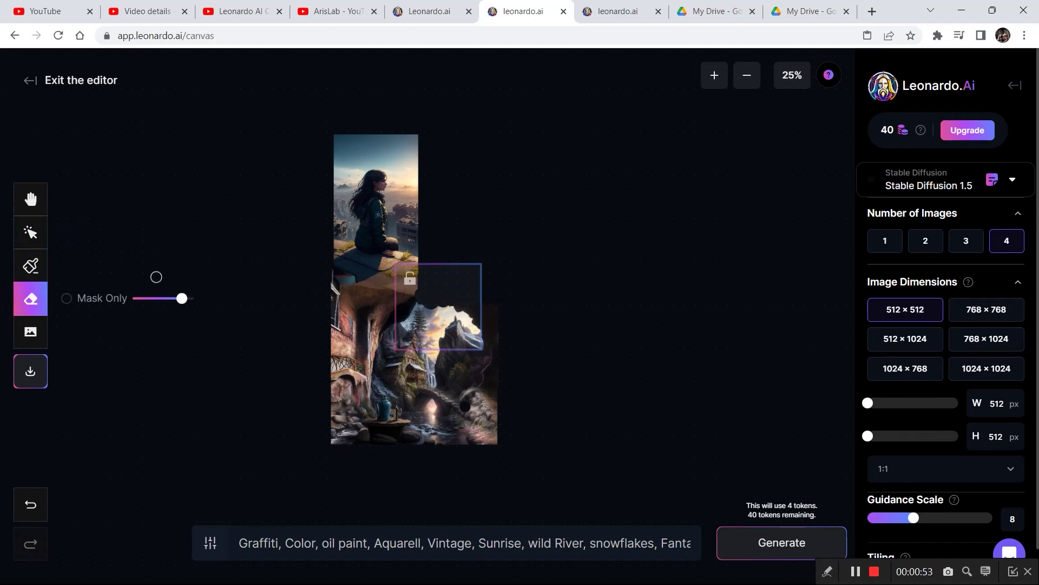
Select all stacked images, shrink them from the corner, and nudge the group up-left
left_click(30, 232)
left_click_drag(235, 112, 596, 504)
left_click_drag(332, 133, 379, 218)
left_click_drag(443, 363, 428, 338)
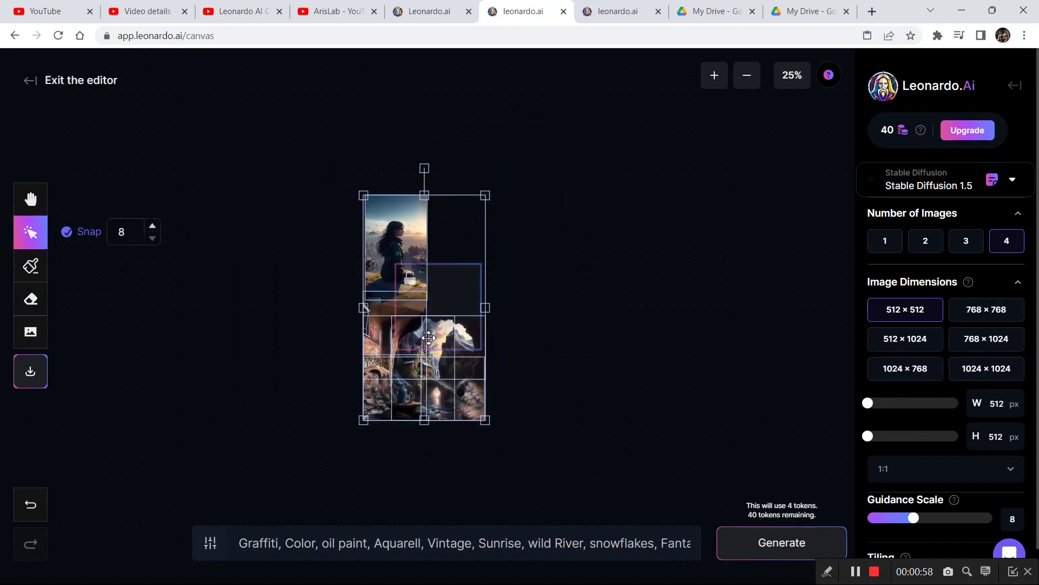
At 50% zoom, position the generation frame over the gap between the two images
left_click(715, 75)
left_click(31, 199)
left_click_drag(298, 401, 444, 87)
left_click(30, 234)
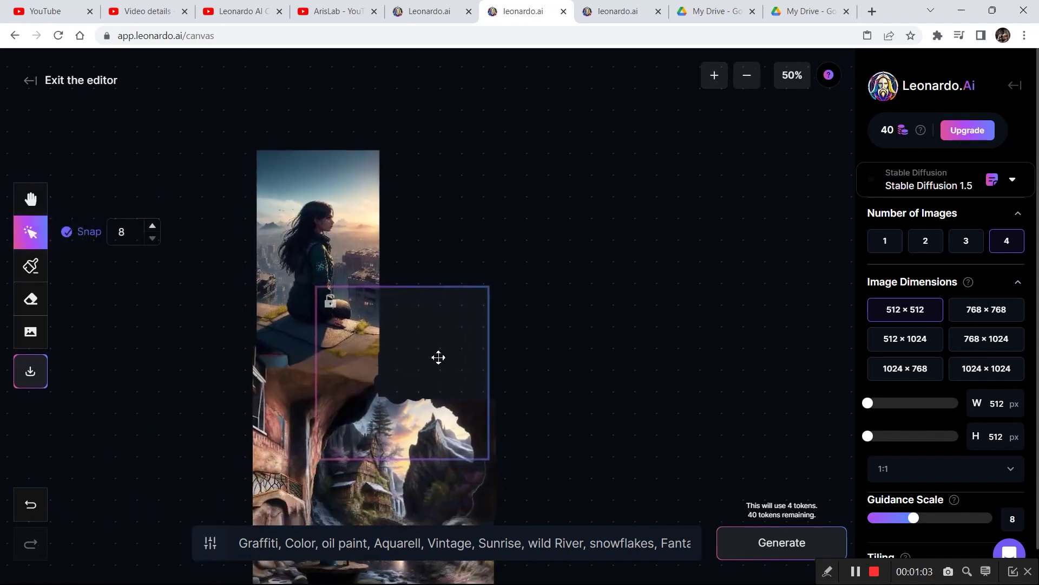
mouse_move(471, 366)
left_mouse_down()
mouse_move(448, 323)
mouse_move(475, 318)
mouse_move(476, 369)
left_mouse_up()
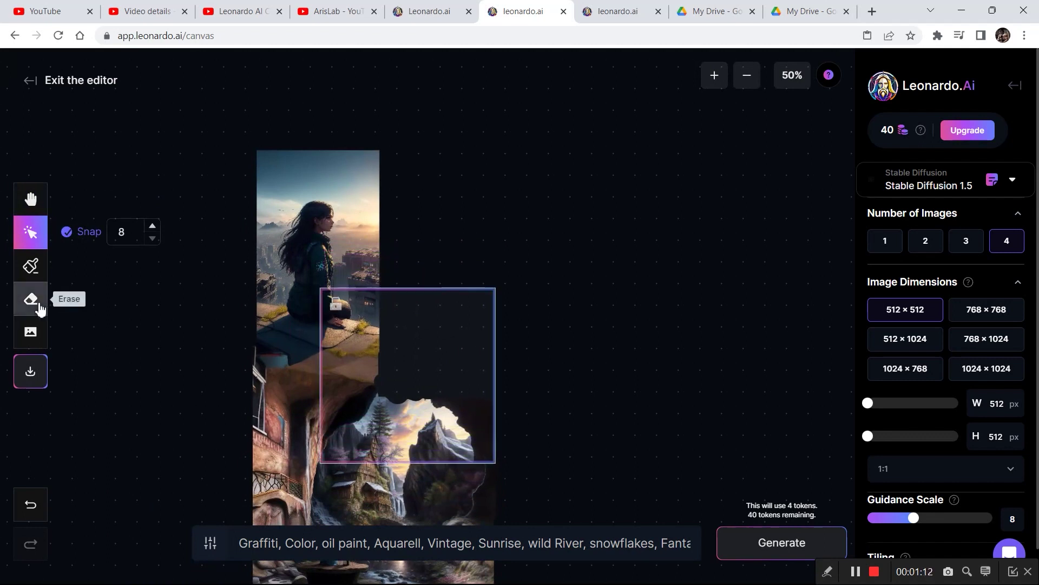
Erase a strip along the seam and generate four rock-ledge fill options
left_click(32, 301)
left_click_drag(383, 388, 385, 297)
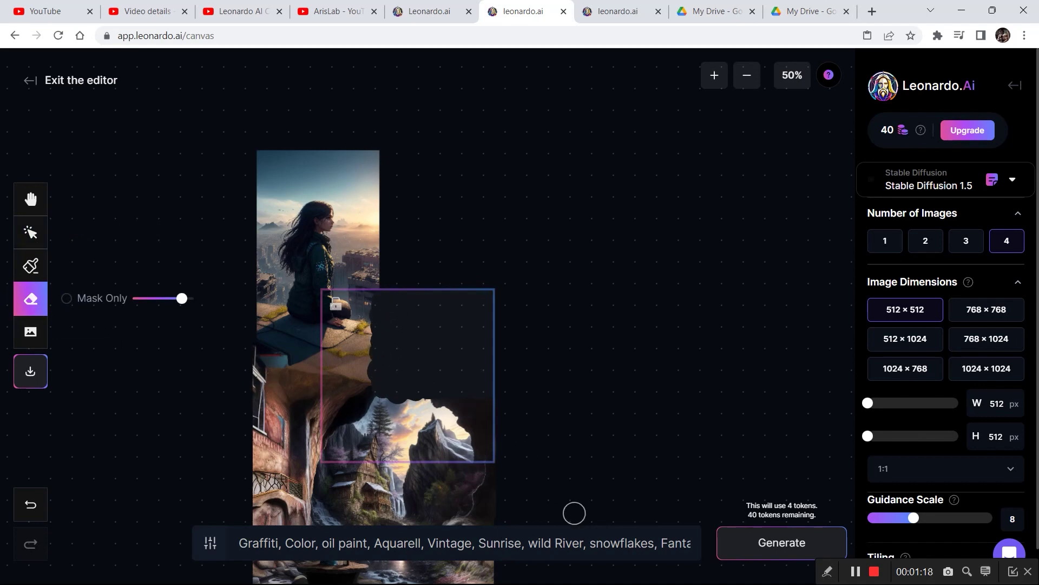
left_click(785, 552)
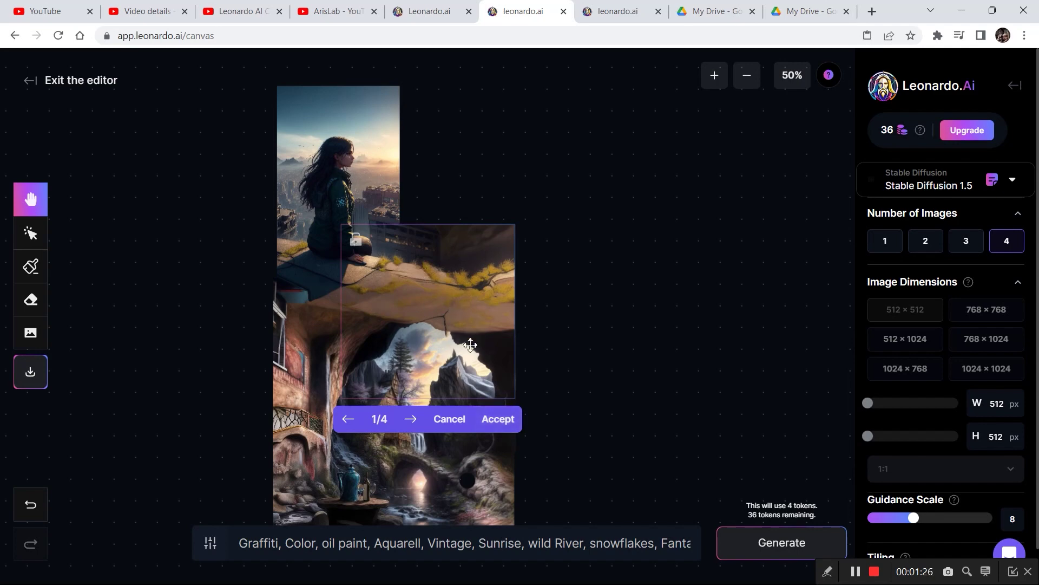
Keep the first rock-ledge fill and move the generation frame up beside the girl
left_click(488, 421)
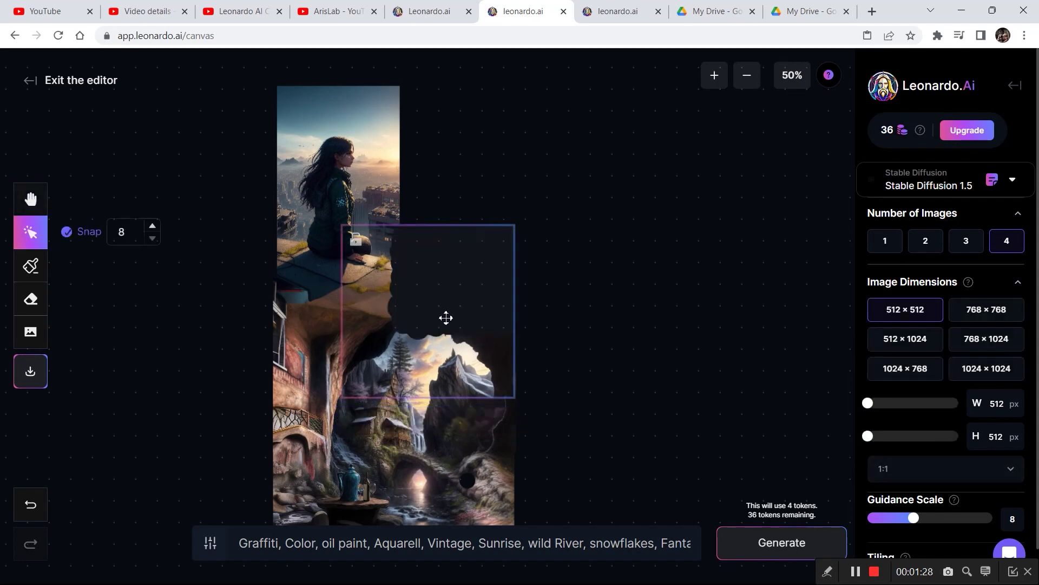
left_click_drag(446, 318, 448, 180)
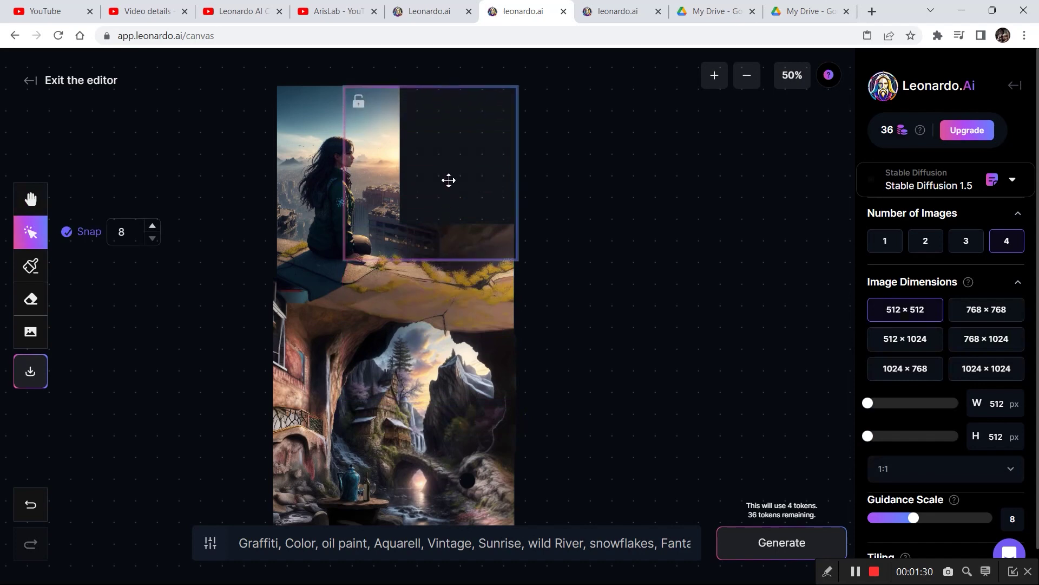
left_click_drag(446, 179, 450, 182)
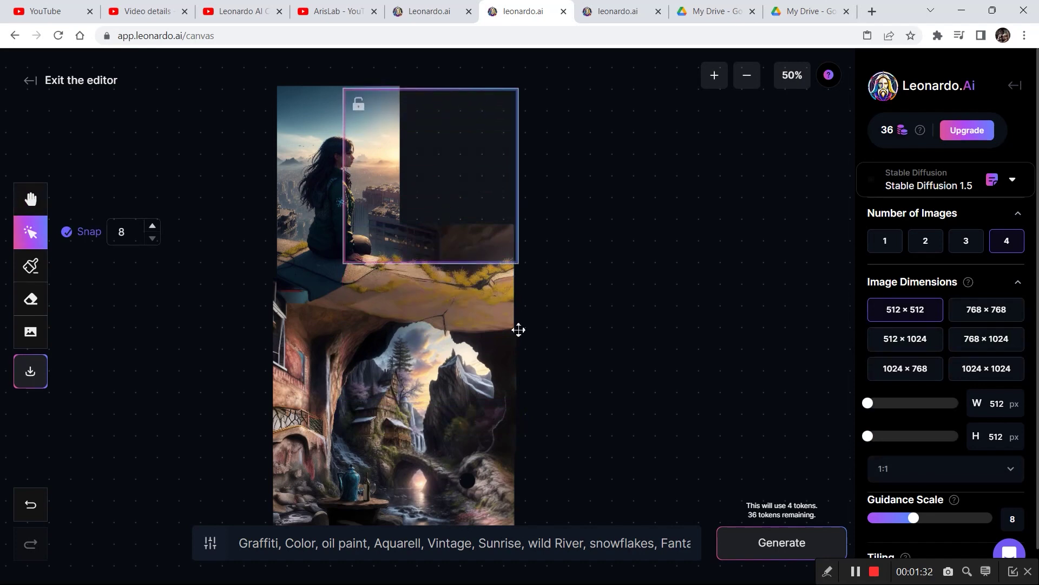
Generate fills right of the girl, browse the waterfall options, and discard them
left_click(761, 543)
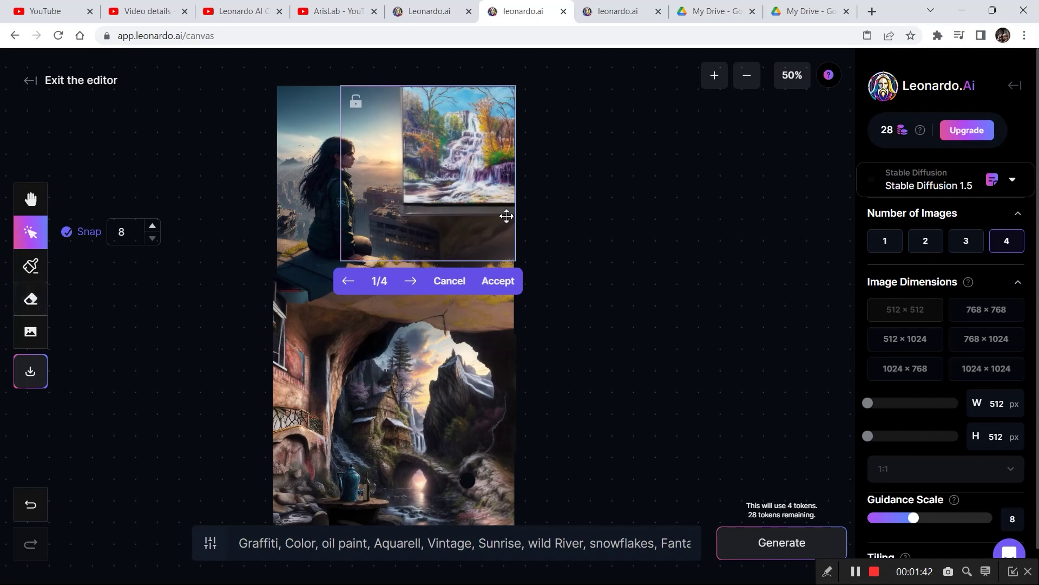
left_click(413, 281)
left_click(415, 282)
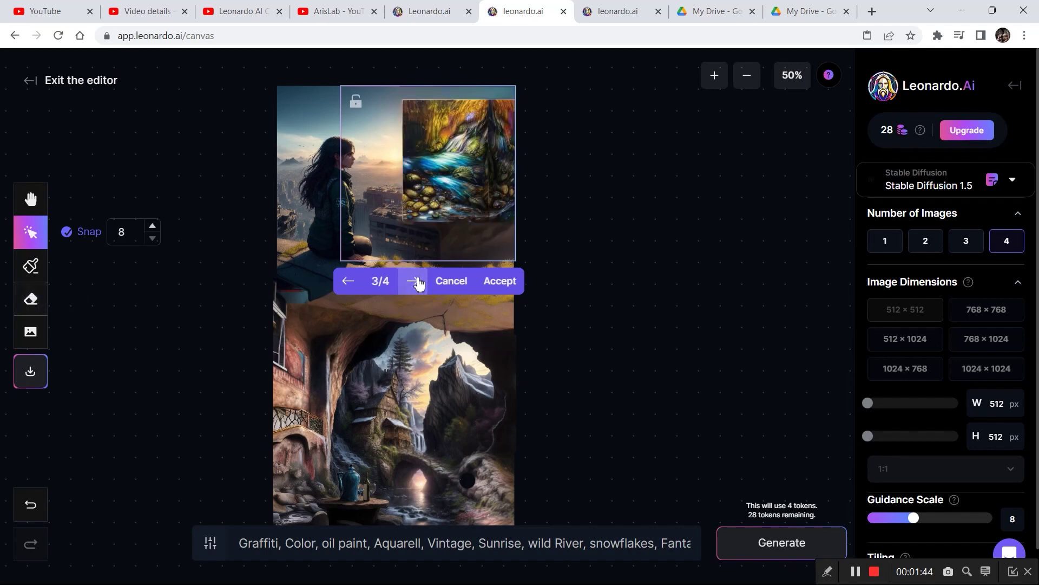
left_click(415, 281)
left_click(447, 281)
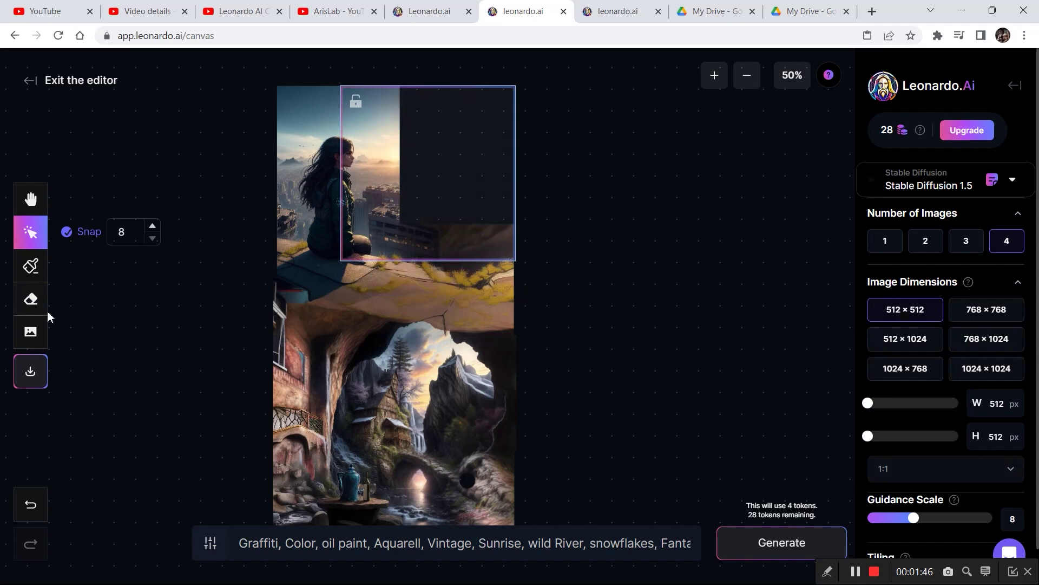
left_click(30, 299)
Erase the frame's top strip, generate, browse the painterly results, and discard that batch
mouse_move(418, 93)
left_mouse_down()
mouse_move(398, 127)
mouse_move(411, 163)
mouse_move(394, 217)
mouse_move(434, 230)
mouse_move(518, 227)
left_mouse_up()
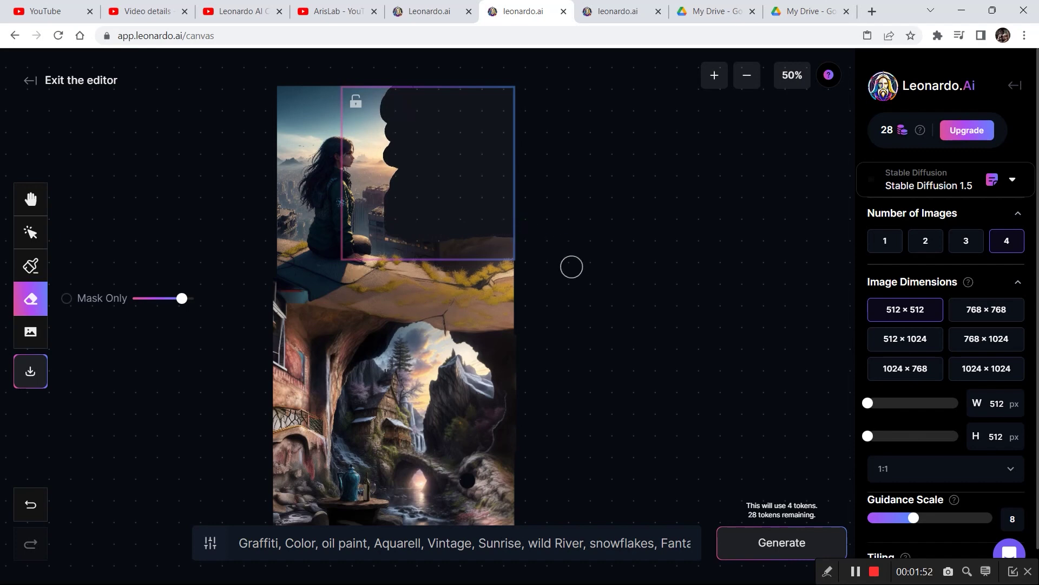
left_click(755, 551)
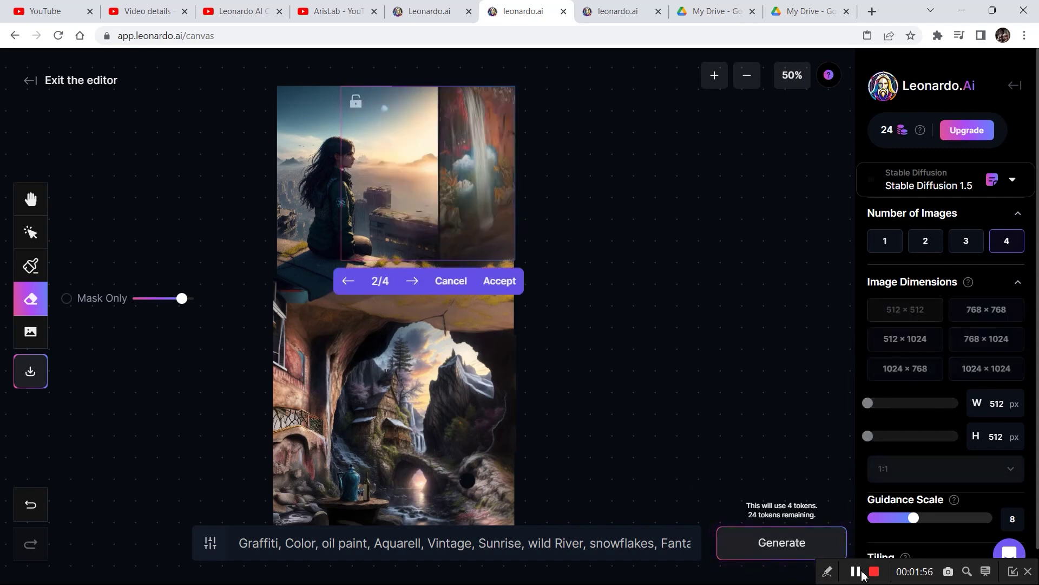
left_click(409, 280)
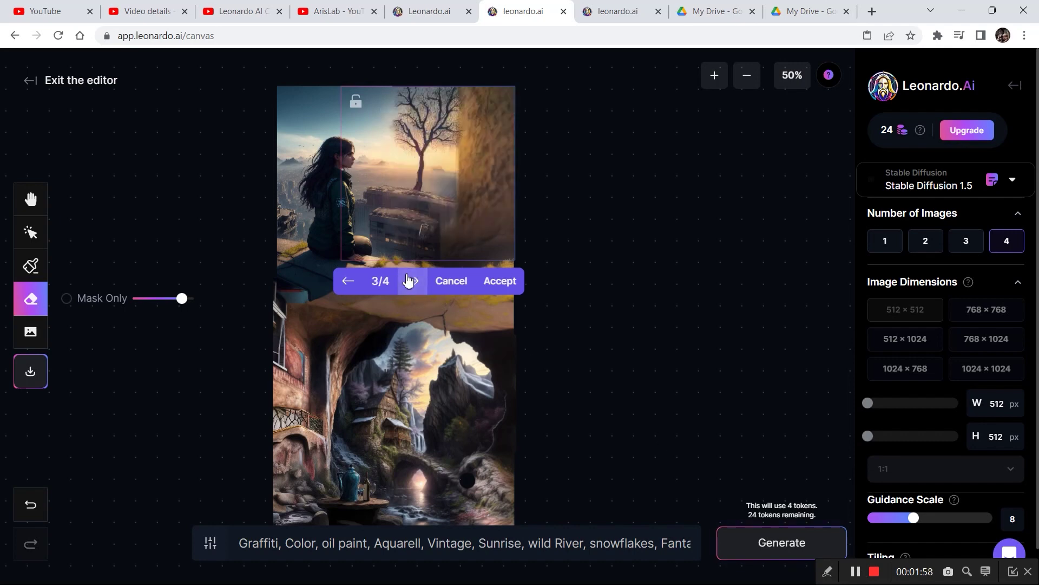
left_click(409, 281)
left_click(408, 281)
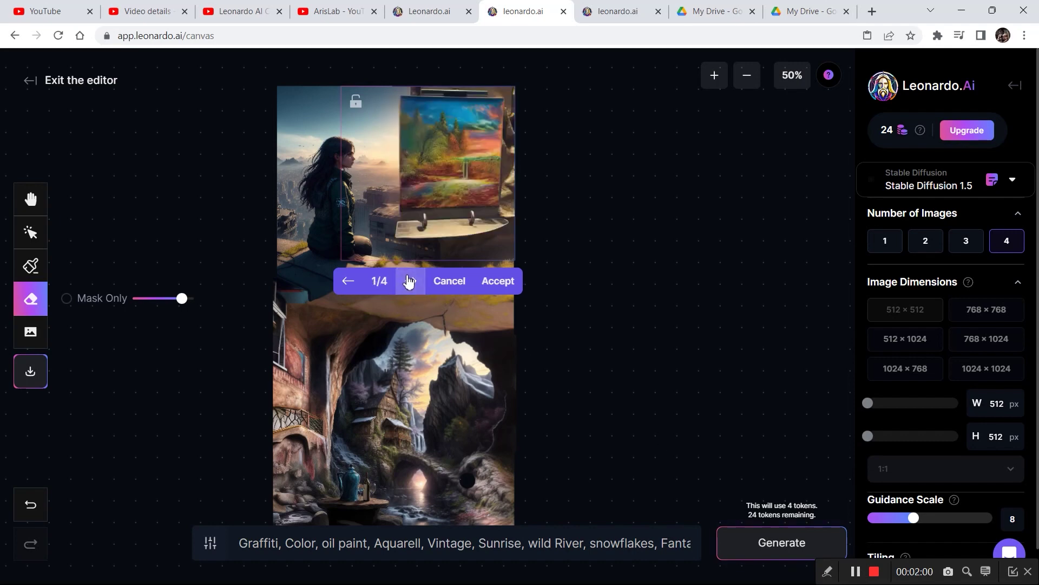
left_click(408, 280)
left_click(444, 282)
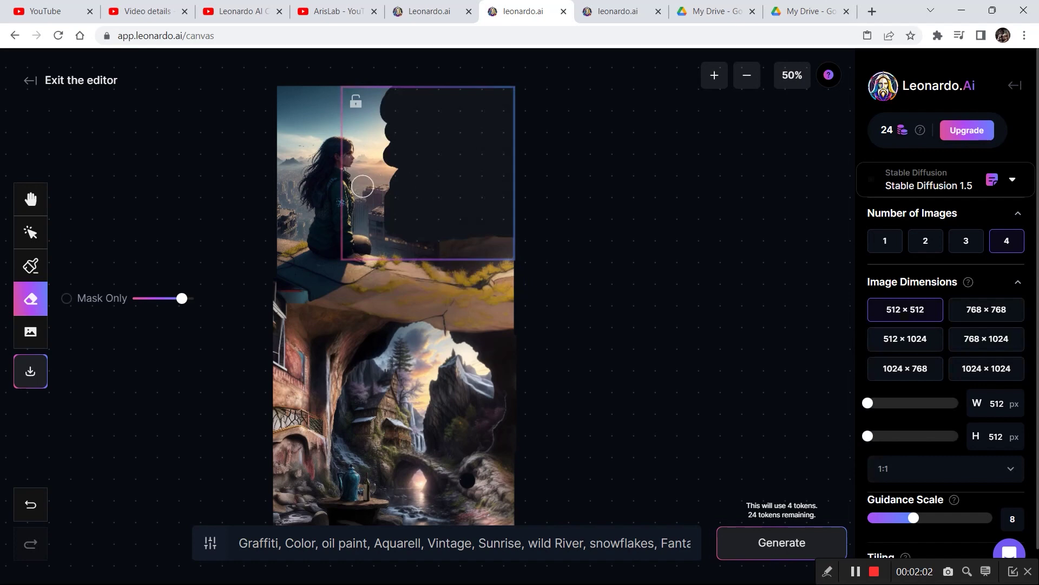
Move the generation frame down about 80 px and generate new rocky overhang fills
left_click(31, 233)
left_click_drag(439, 179, 439, 261)
left_click(760, 539)
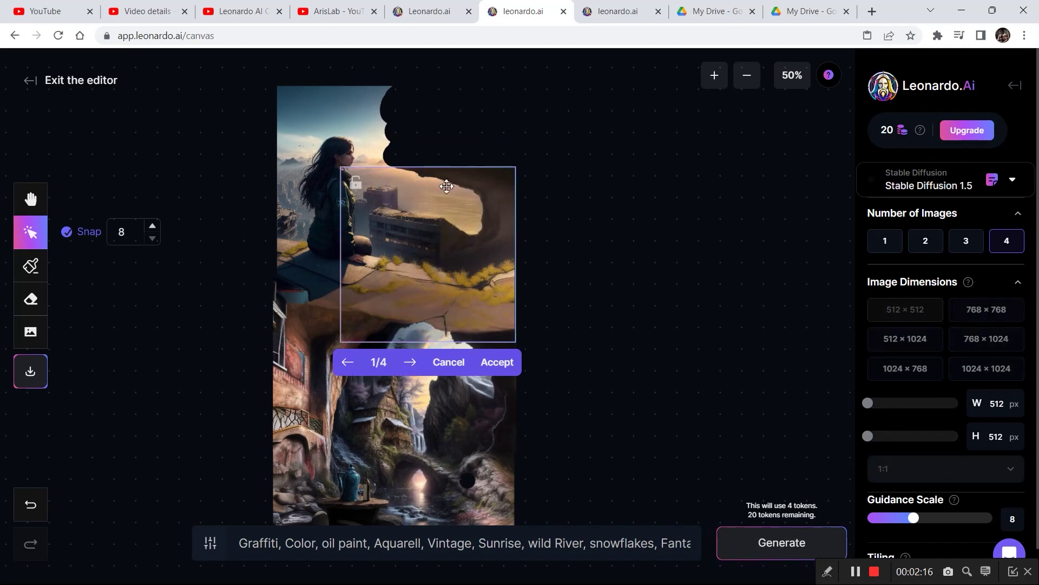
Keep the overhang fill, then generate and keep a floating cliff with a white castle top-right
left_click(489, 364)
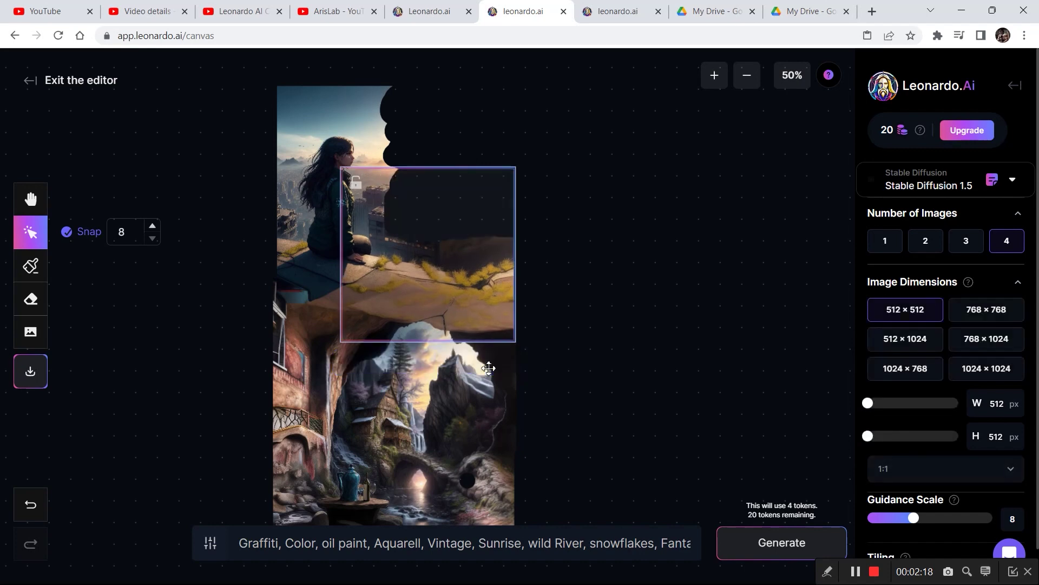
left_click_drag(476, 282, 470, 202)
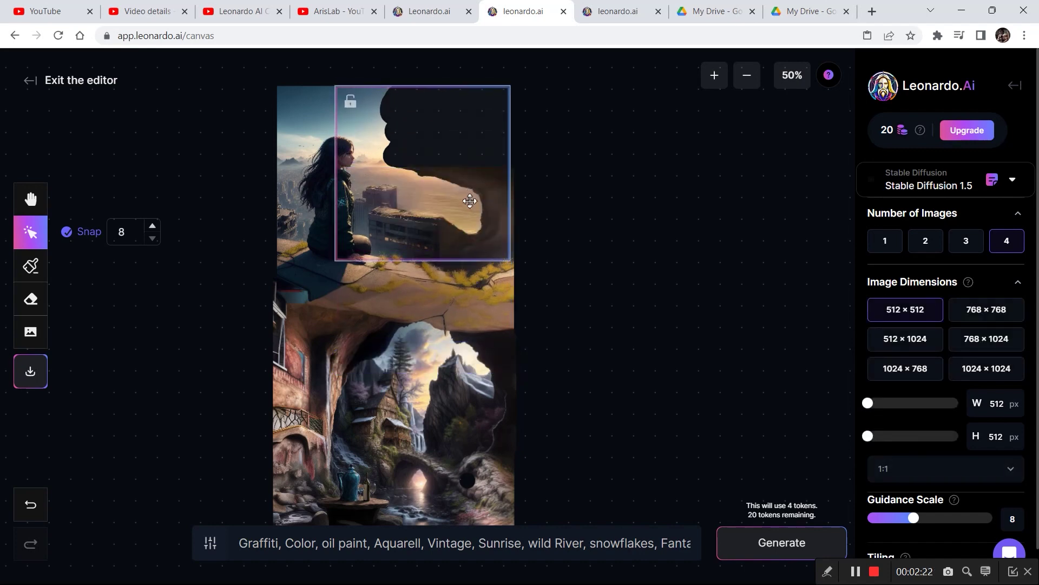
left_click(746, 544)
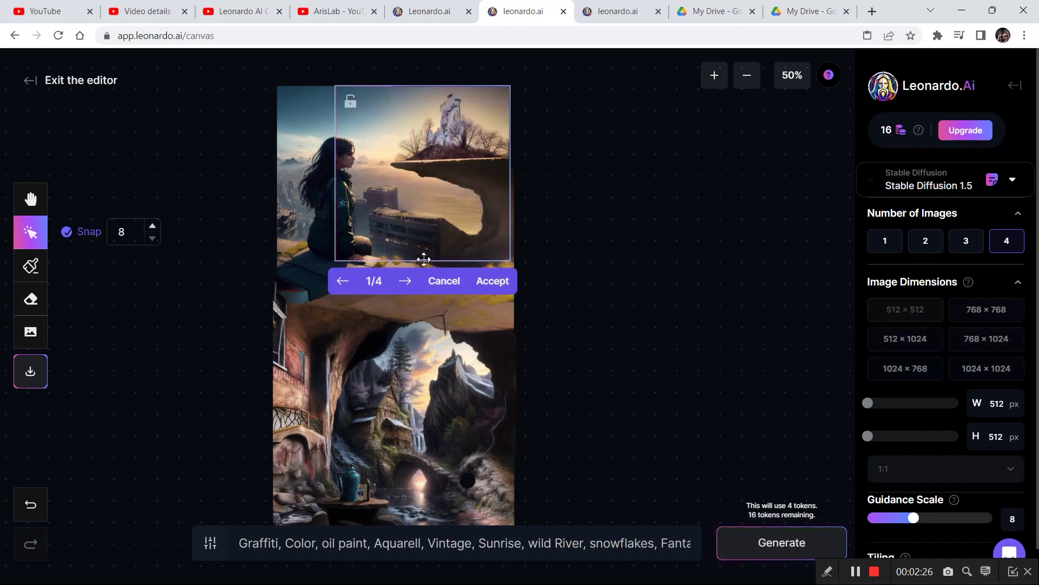
left_click(485, 281)
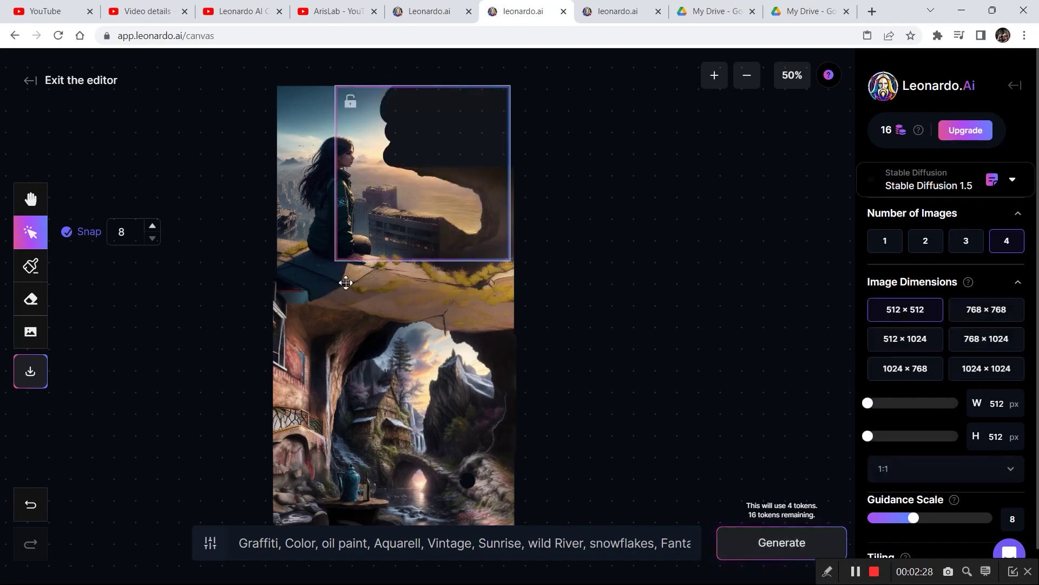
left_click_drag(419, 201, 660, 212)
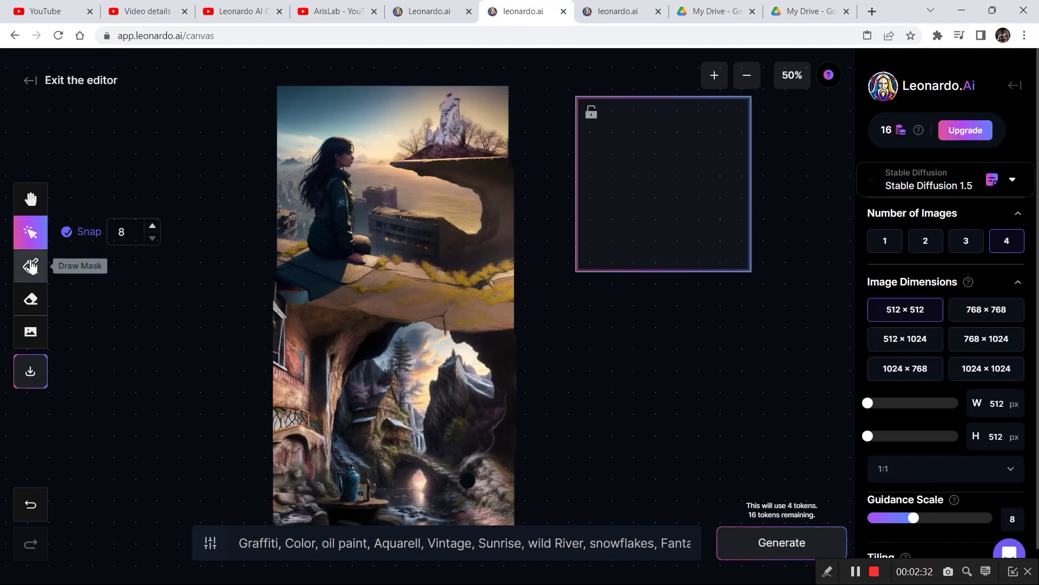
Paint an inpainting mask across the cave opening's top and frame it for generation
left_click(33, 200)
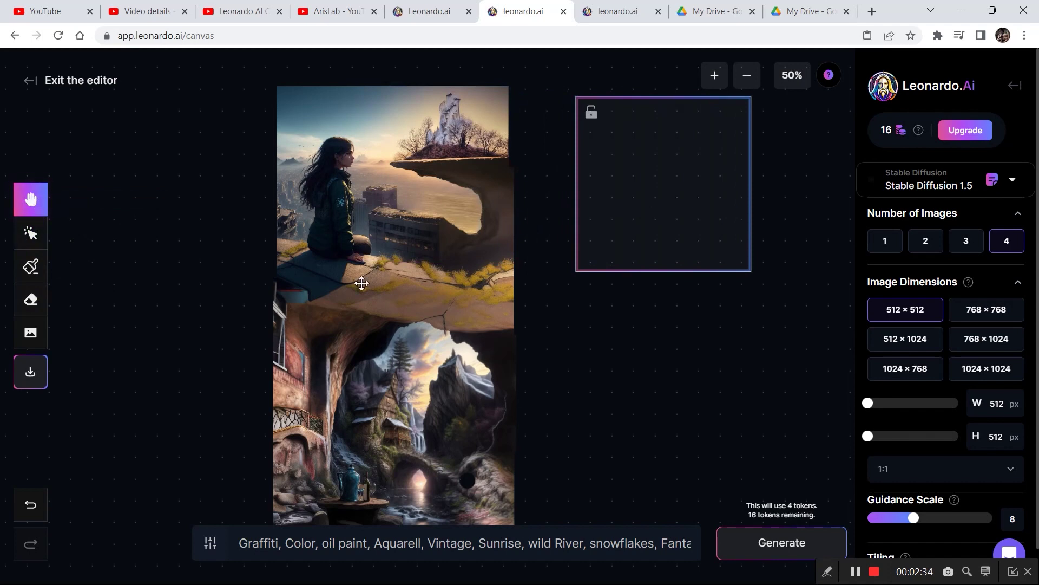
left_click_drag(413, 285, 418, 273)
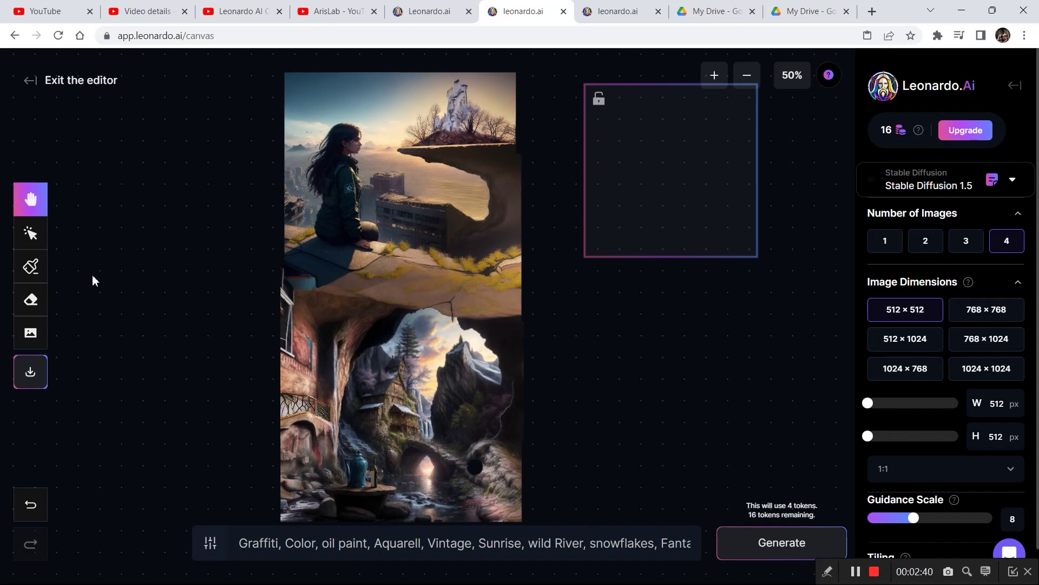
left_click(30, 268)
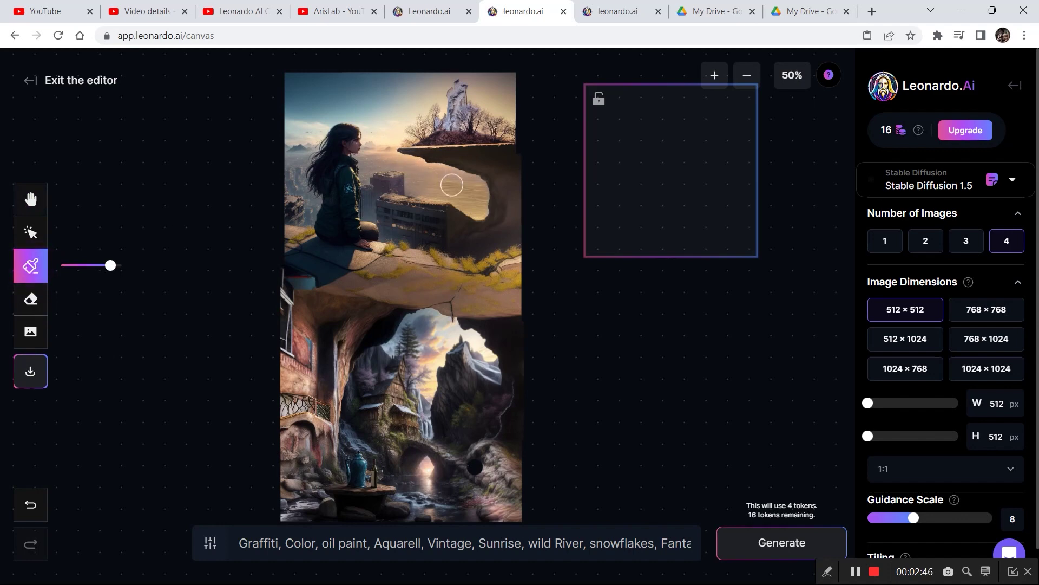
mouse_move(420, 311)
left_mouse_down()
mouse_move(487, 326)
mouse_move(387, 314)
mouse_move(499, 337)
mouse_move(470, 327)
mouse_move(500, 348)
mouse_move(475, 322)
mouse_move(413, 315)
mouse_move(375, 317)
mouse_move(416, 325)
mouse_move(369, 326)
mouse_move(400, 314)
mouse_move(383, 334)
left_mouse_up()
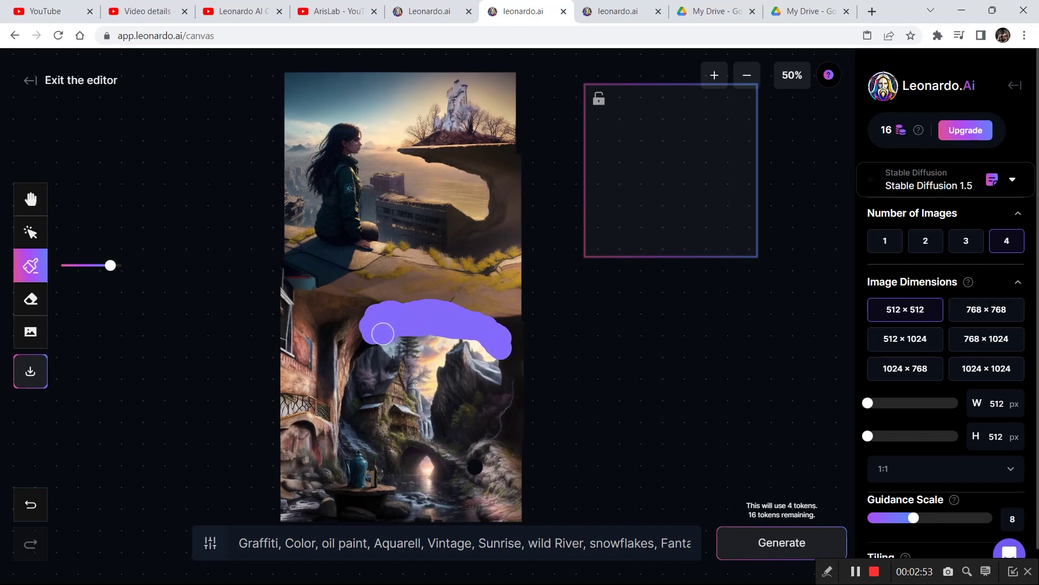
left_click(31, 232)
left_click_drag(724, 160, 497, 324)
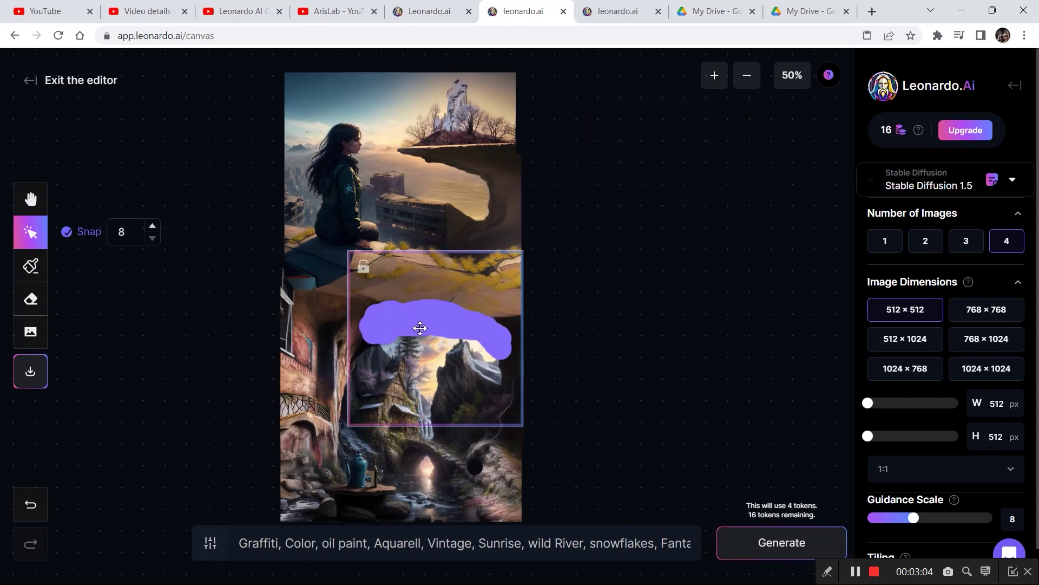
Inpaint the masked seam, keep result 4 of 4, and move the frame aside
left_click(773, 551)
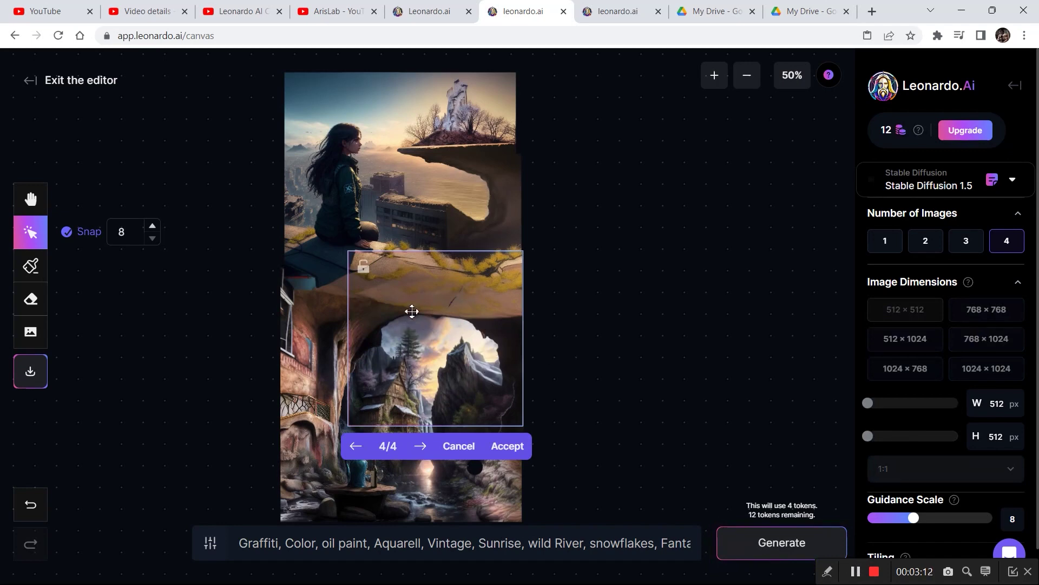
left_click(506, 447)
left_click_drag(421, 309, 601, 299)
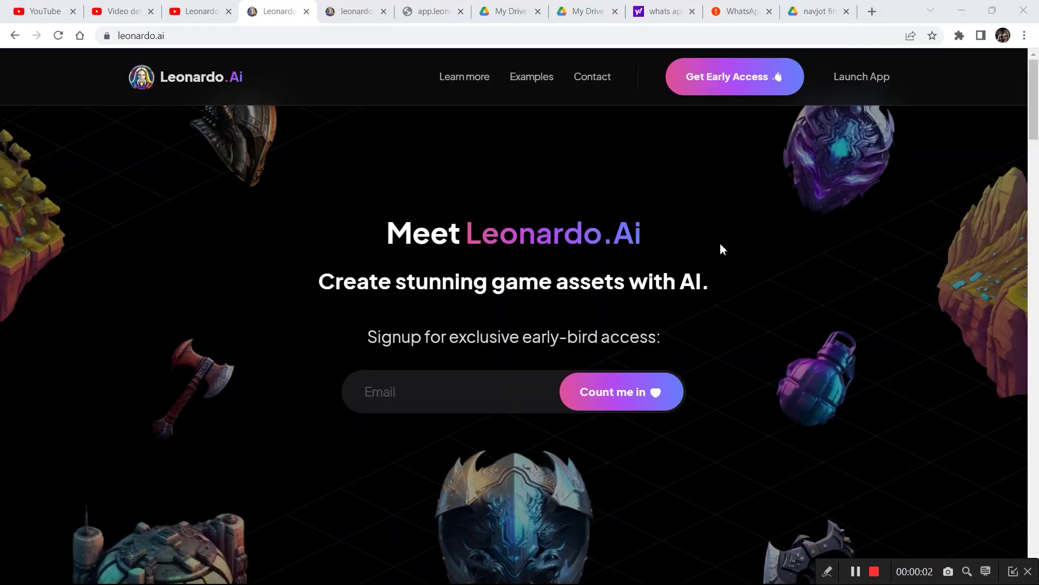